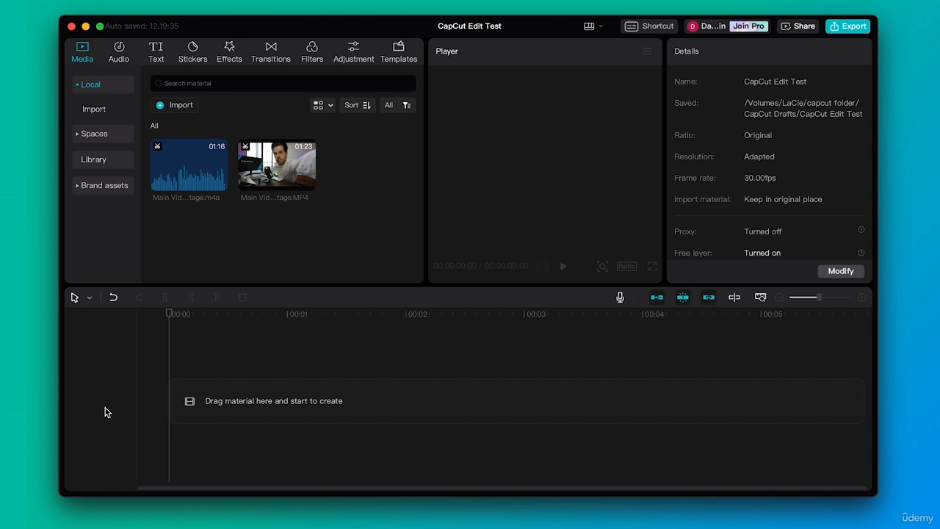
- Switch the timeline tool between Select and Split modes, finishing in Select mode
key(a)
key(b)
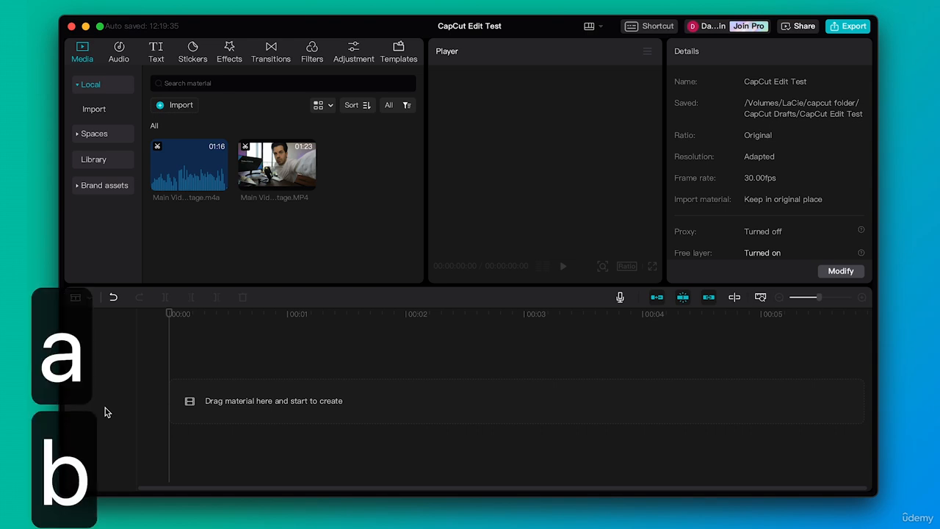
key(space)
key(BackSpace)
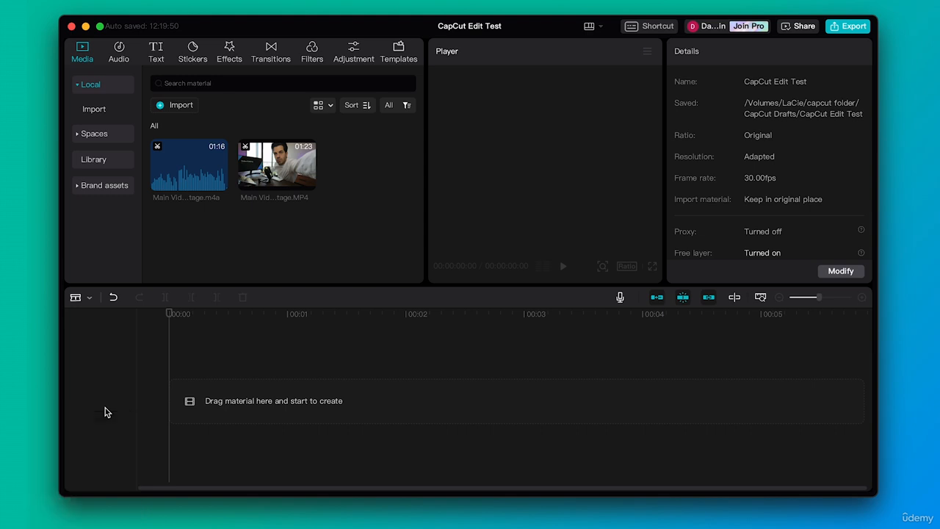
click(88, 298)
click(97, 318)
click(88, 297)
click(108, 337)
key(a)
- Preview the MP4 voice-over clip in the media library and check the start of its marked range
click(269, 184)
key(space)
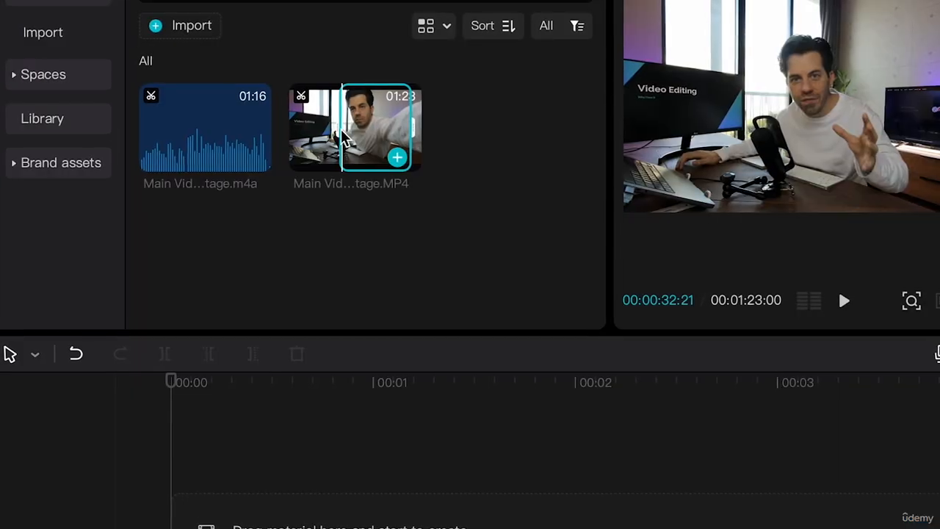
drag(360, 131, 344, 147)
click(269, 175)
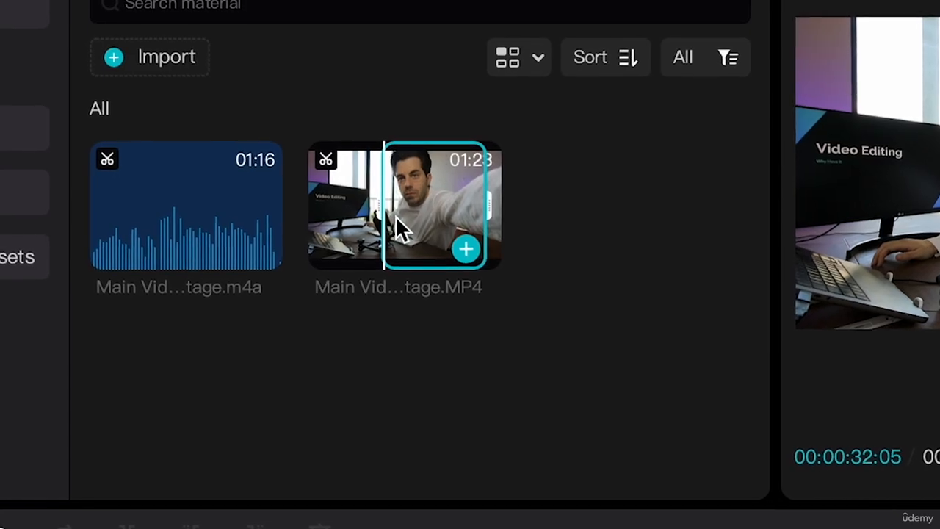
click(380, 212)
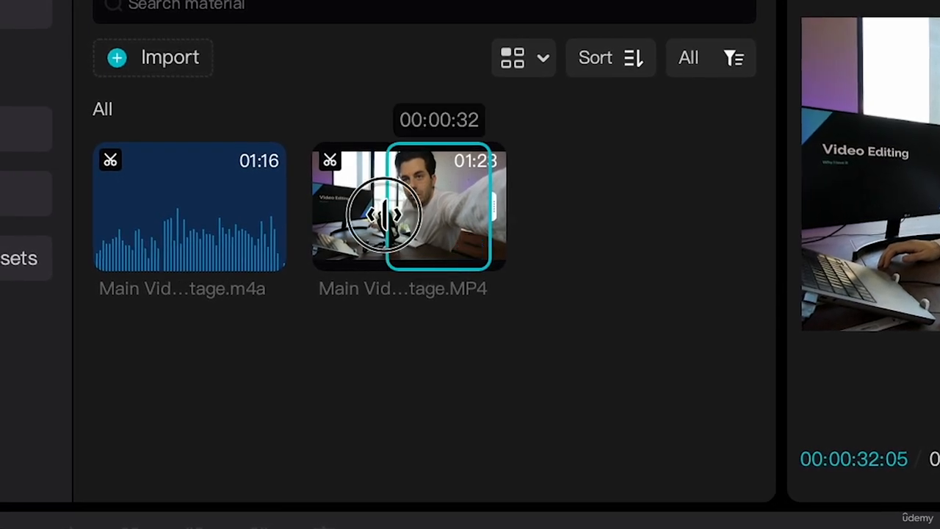
- Extend the MP4 clip's marked range to the full 00:01:23 and place the clip at the start of the timeline
drag(495, 210, 531, 215)
drag(388, 218, 386, 302)
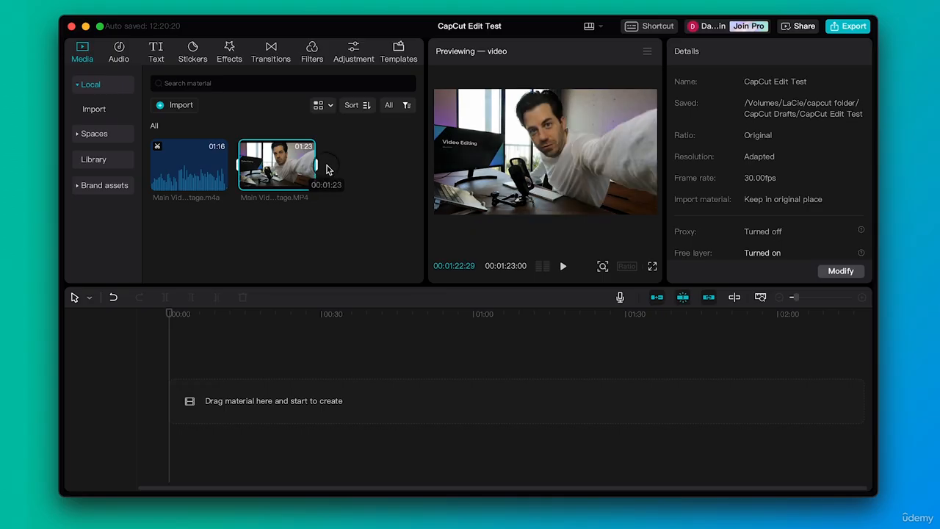
drag(267, 208, 180, 411)
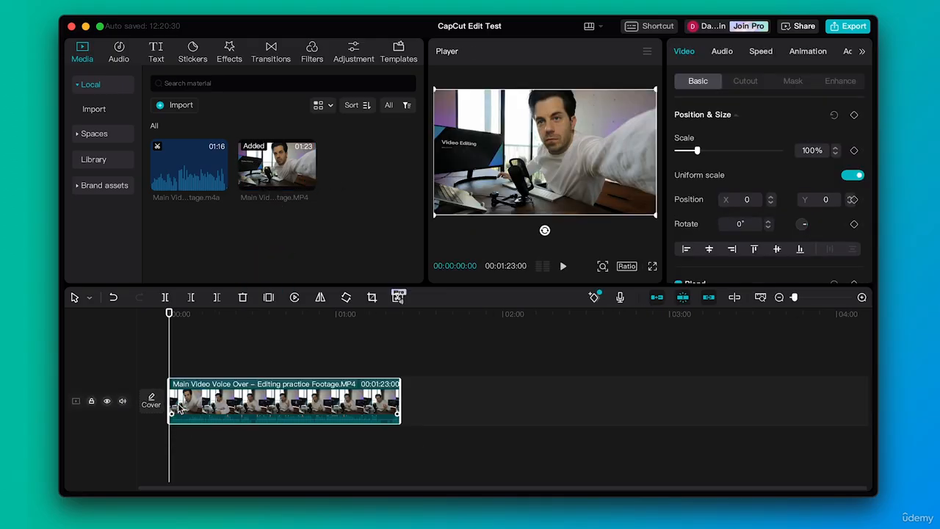
- Split the timeline clip just after the 00:01 mark and delete the short opening segment
click(819, 296)
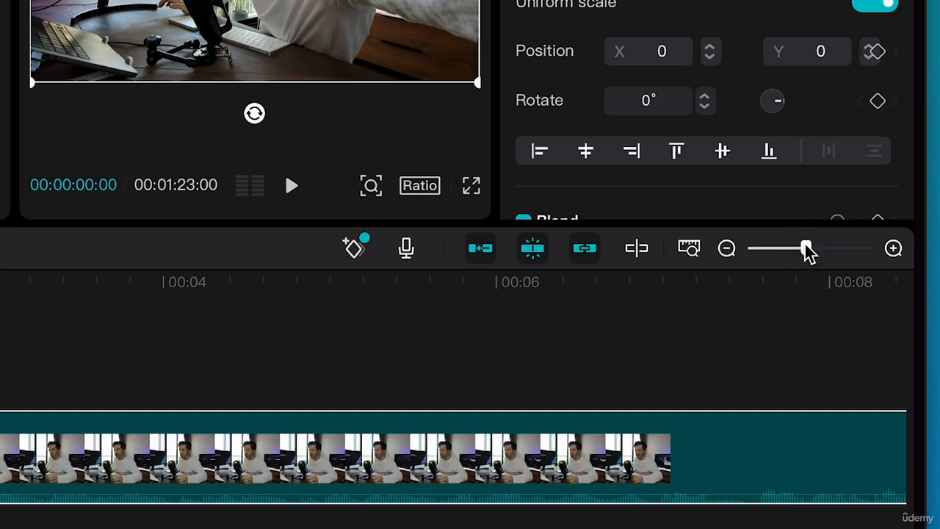
mouse_move(819, 295)
mouse_down()
mouse_move(800, 294)
mouse_move(812, 296)
mouse_up()
mouse_move(792, 250)
mouse_down()
mouse_move(852, 245)
mouse_move(779, 257)
mouse_up()
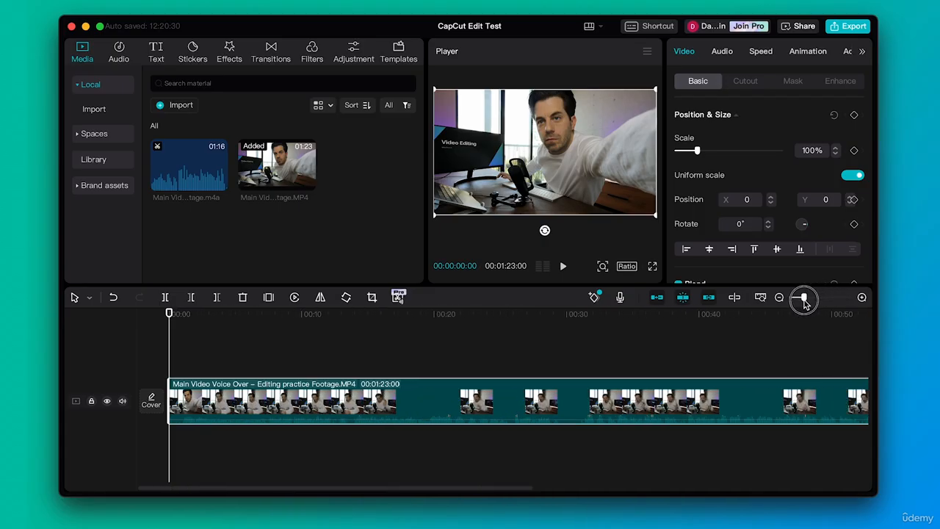
drag(806, 302, 823, 297)
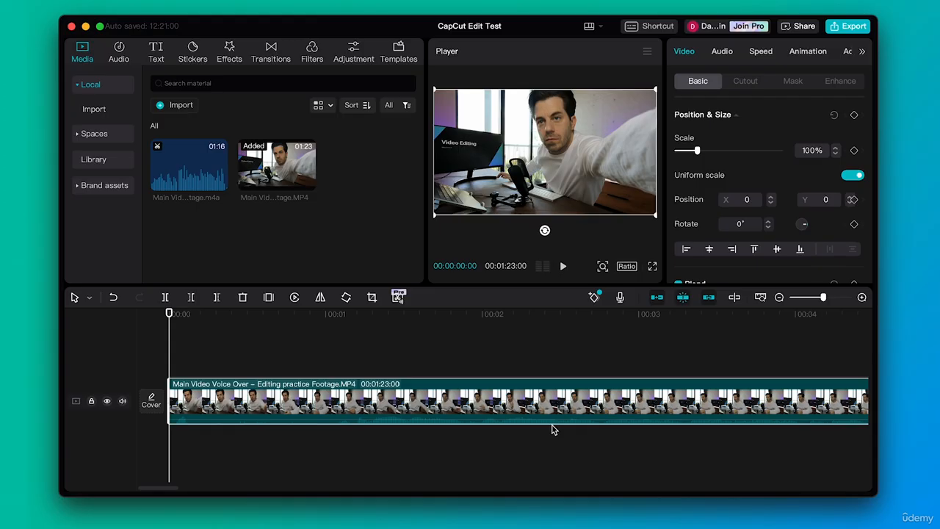
key(b)
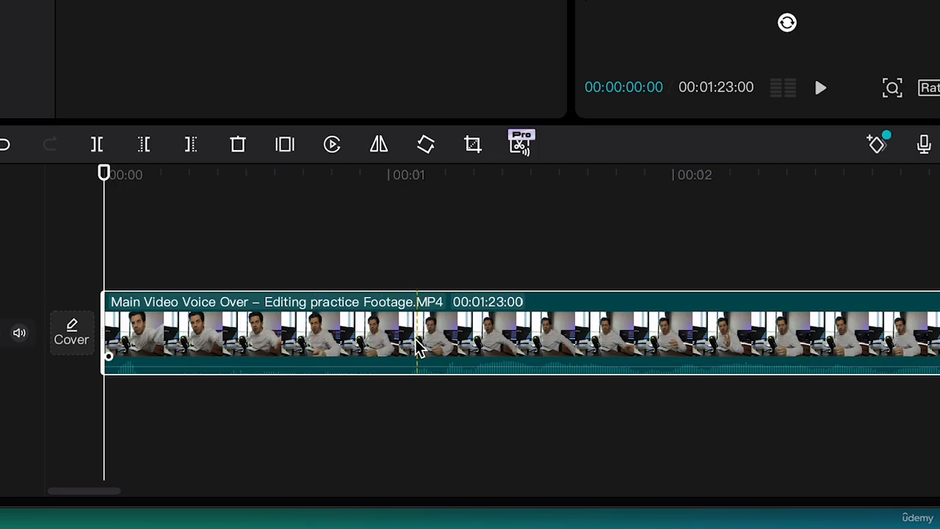
click(417, 347)
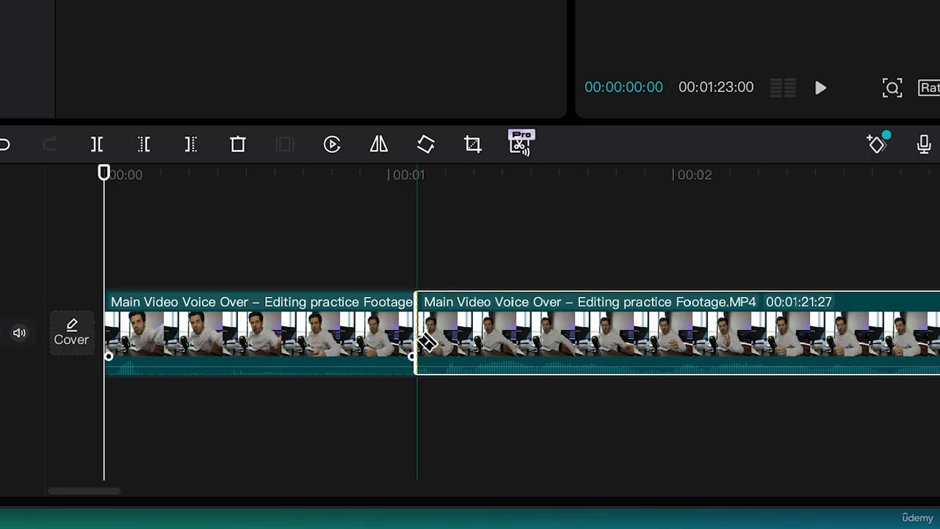
key(a)
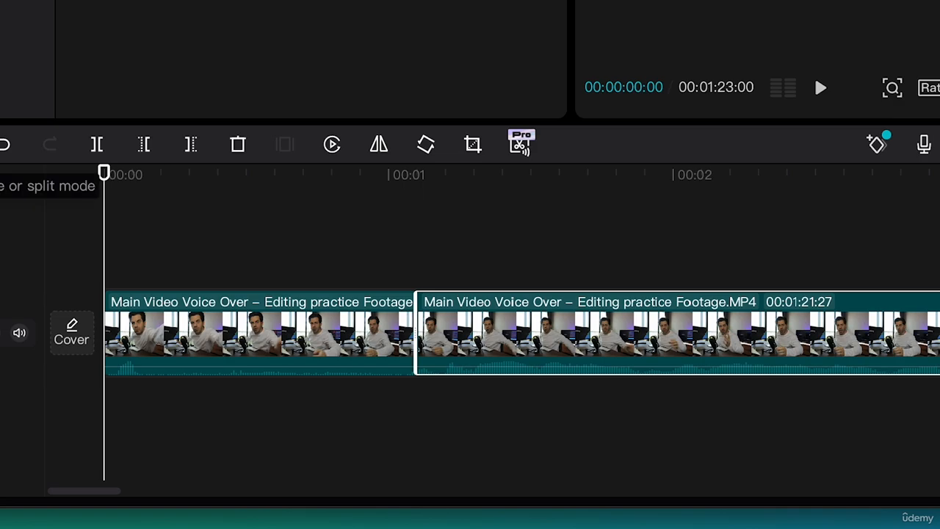
click(224, 339)
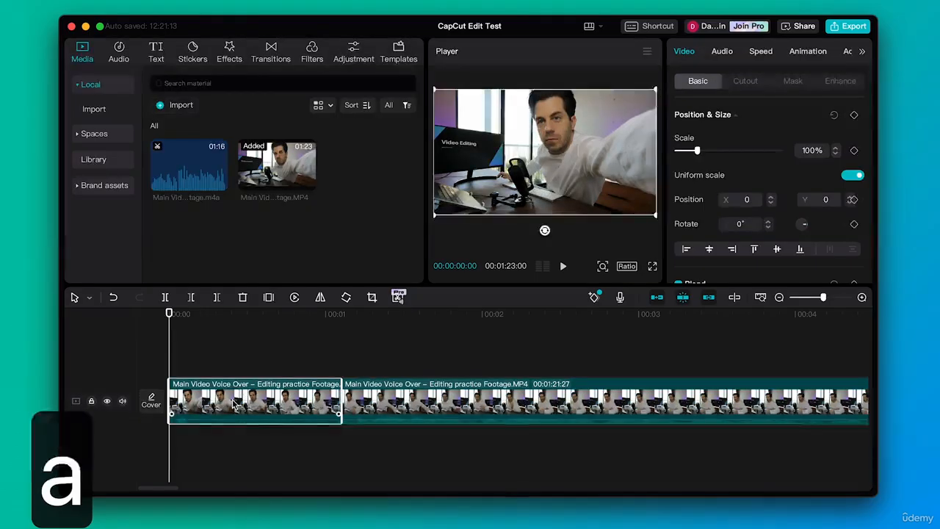
key(BackSpace)
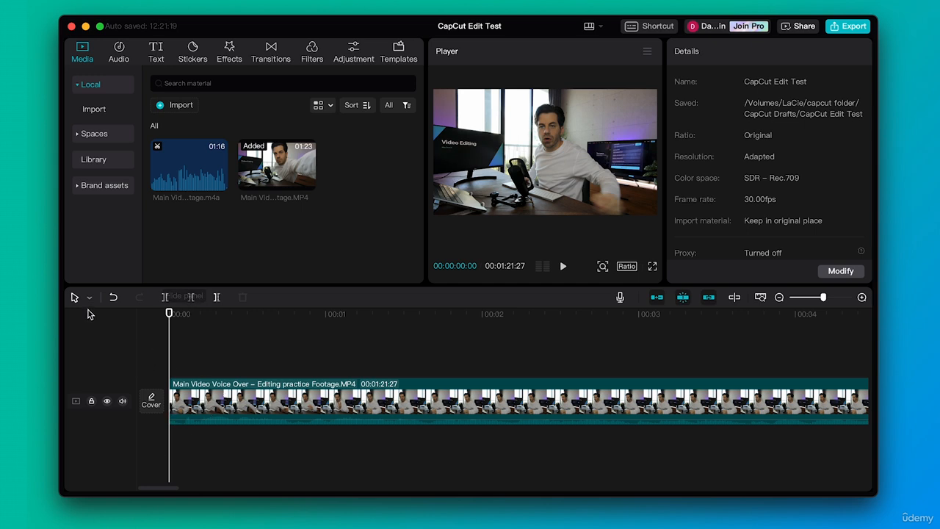
- Trim the start of the clip further so that its duration is 00:01:21:01
click(204, 401)
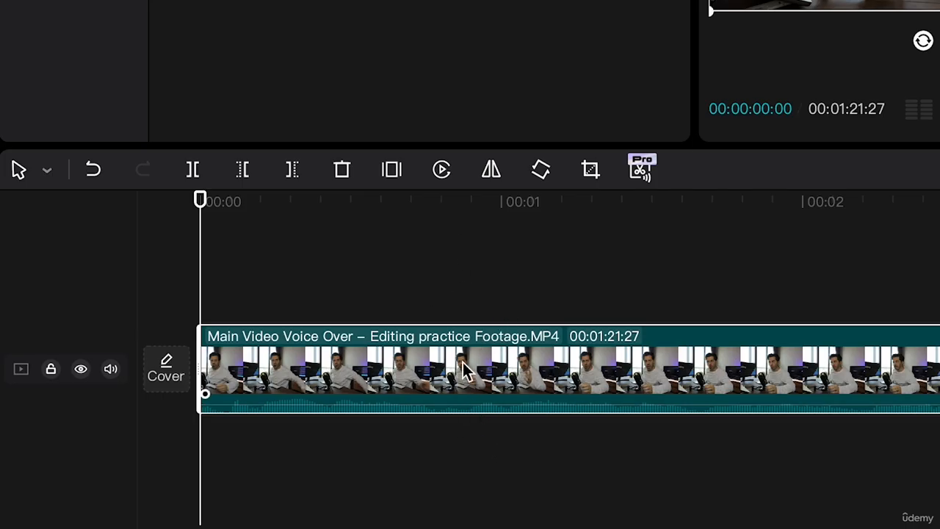
drag(201, 361, 452, 358)
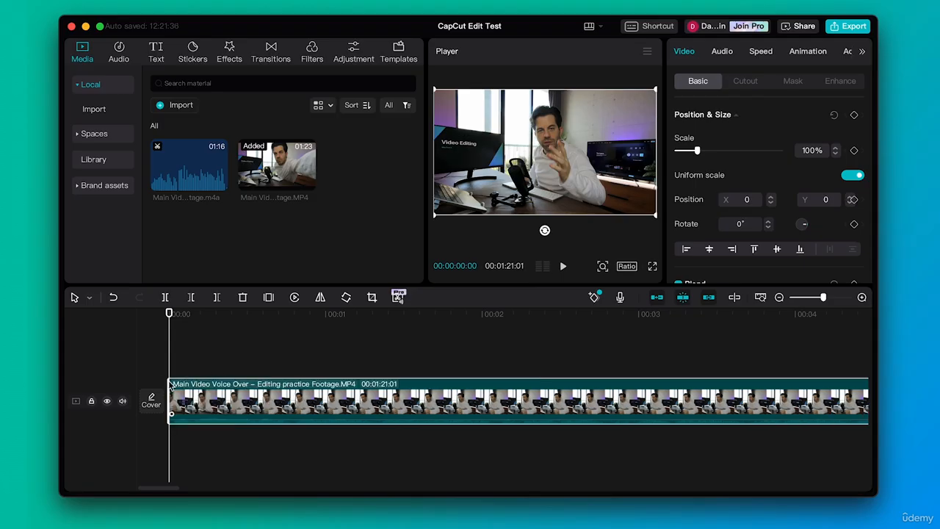
drag(169, 385, 214, 396)
- Play back the last seconds of the clip, from about 01:18, to examine where the spoken footage ends
scroll(454, 388, right, 15)
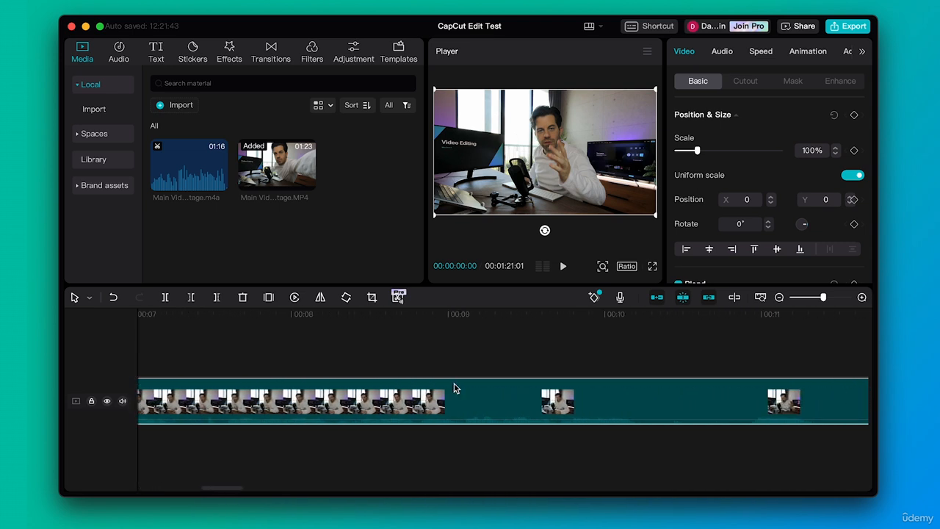
scroll(454, 387, right, 20)
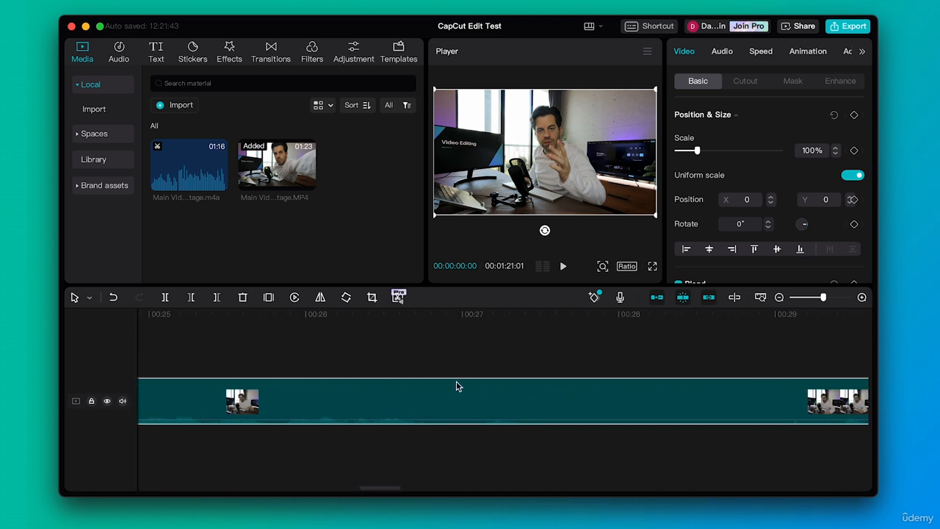
mouse_move(825, 296)
mouse_down()
mouse_move(800, 296)
mouse_move(824, 298)
mouse_up()
click(793, 314)
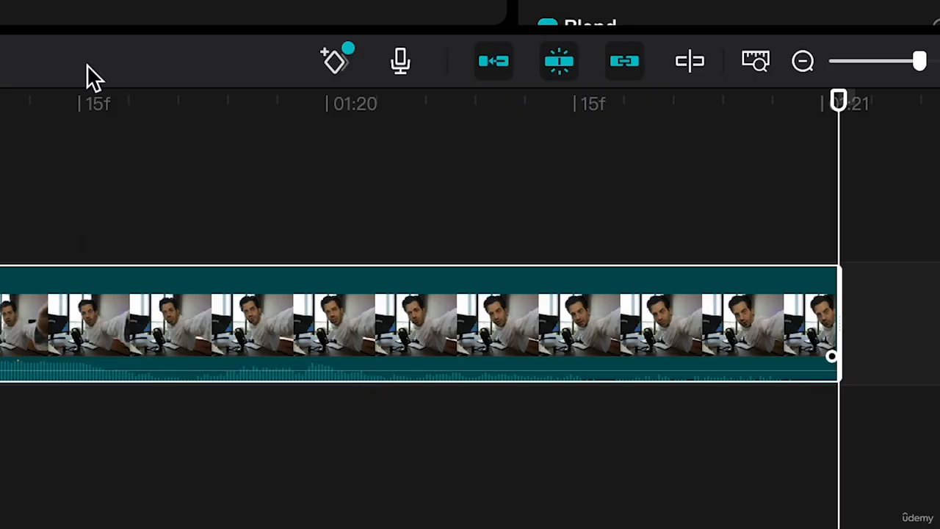
click(28, 103)
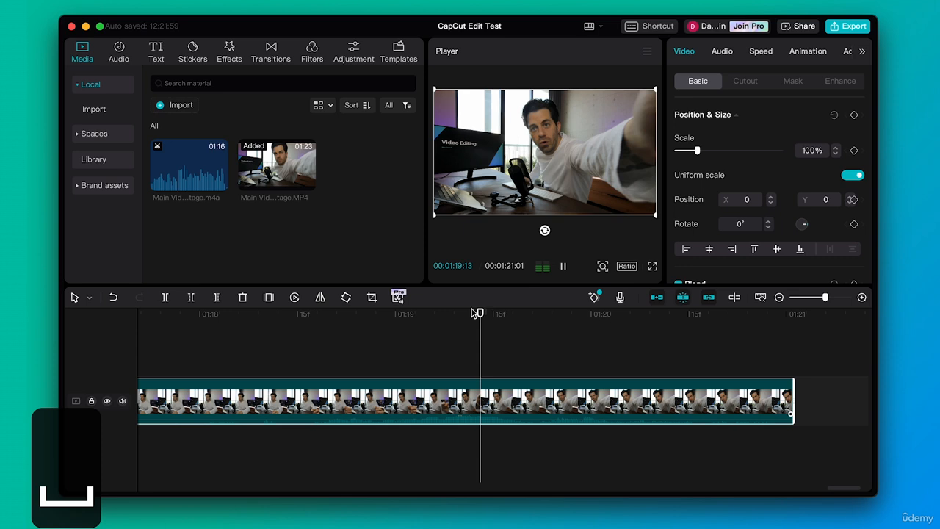
key(space)
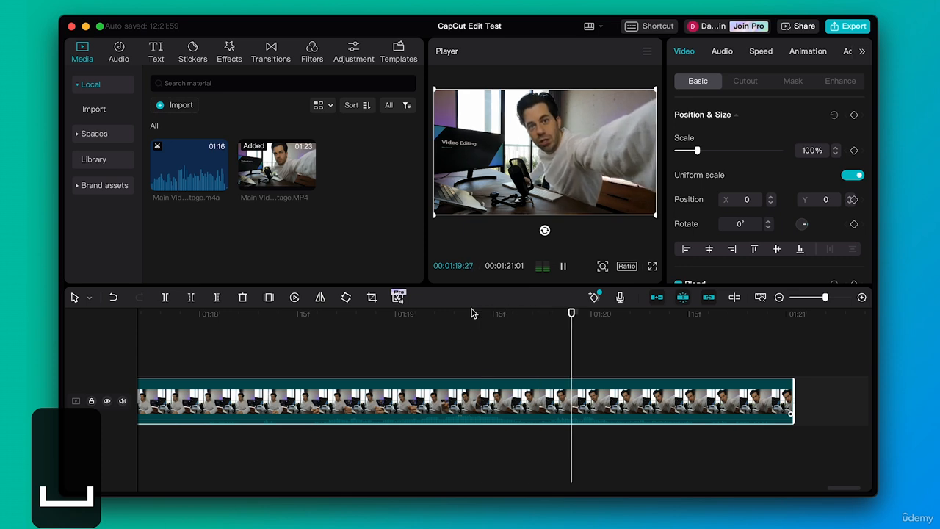
key(space)
click(233, 316)
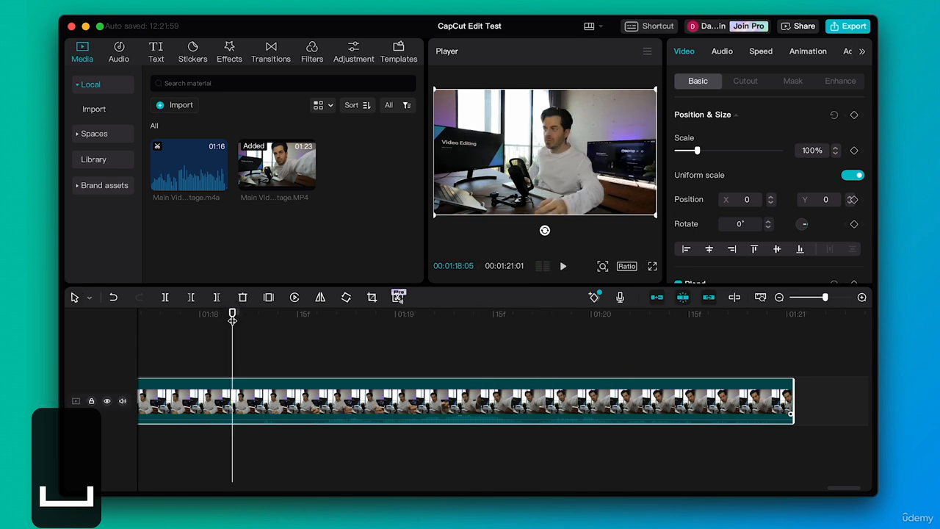
scroll(279, 364, left, 3)
scroll(279, 363, left, 1)
key(space)
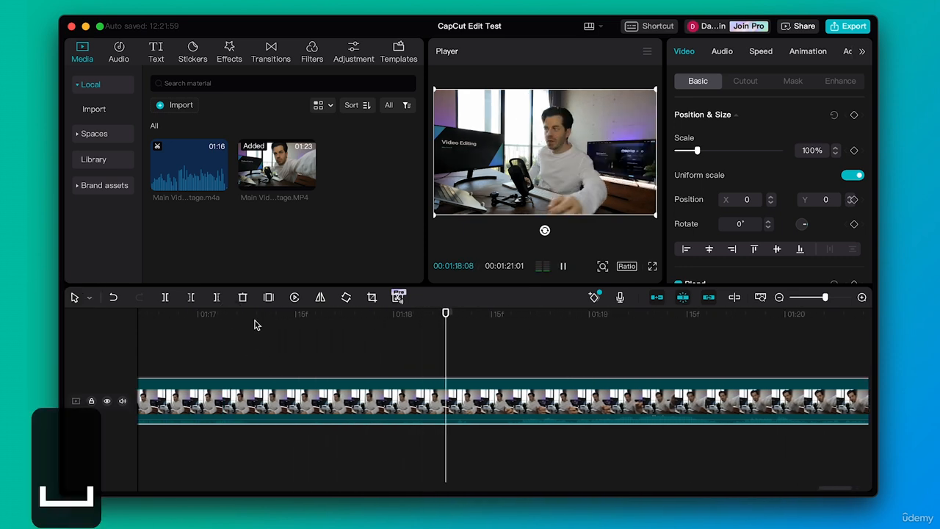
key(space)
scroll(237, 339, left, 8)
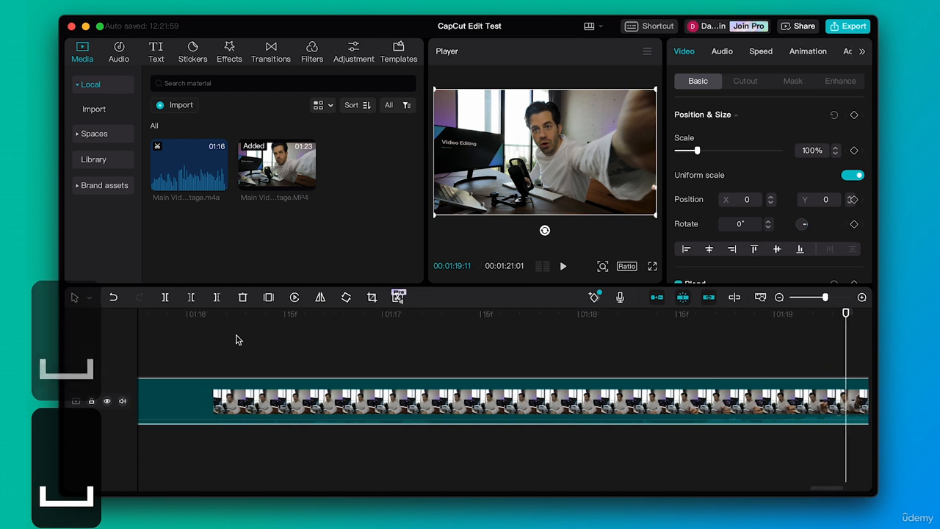
scroll(237, 338, left, 1)
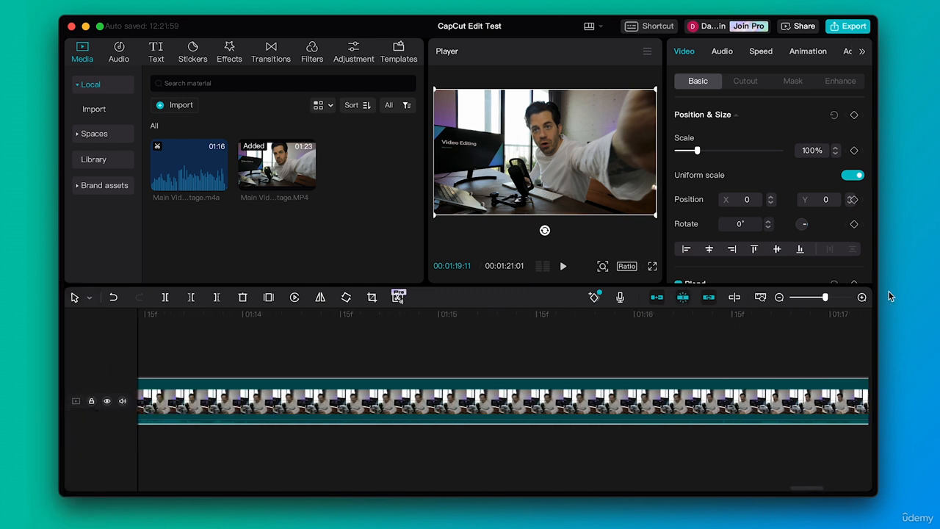
- Play the footage from about 01:09 to locate the final words, and trim the clip's end back to 00:01:14:17
drag(826, 298, 813, 297)
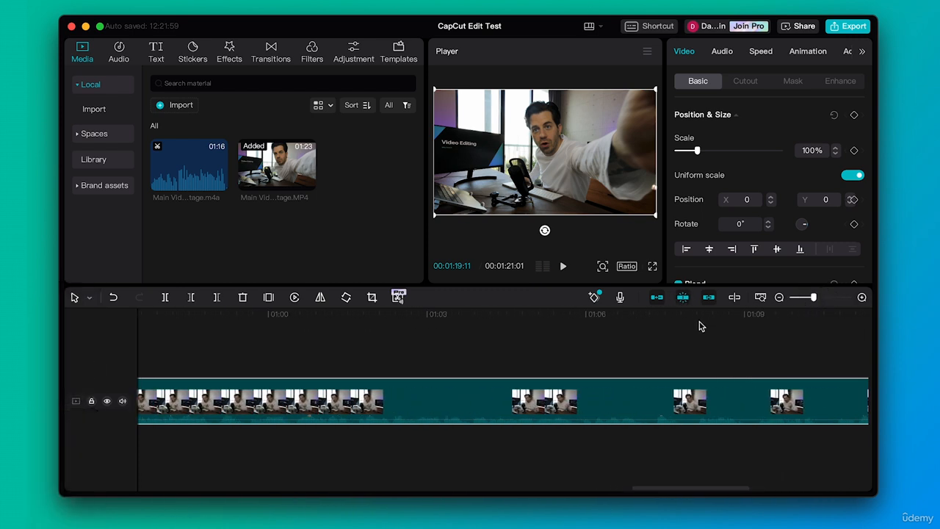
scroll(718, 358, right, 8)
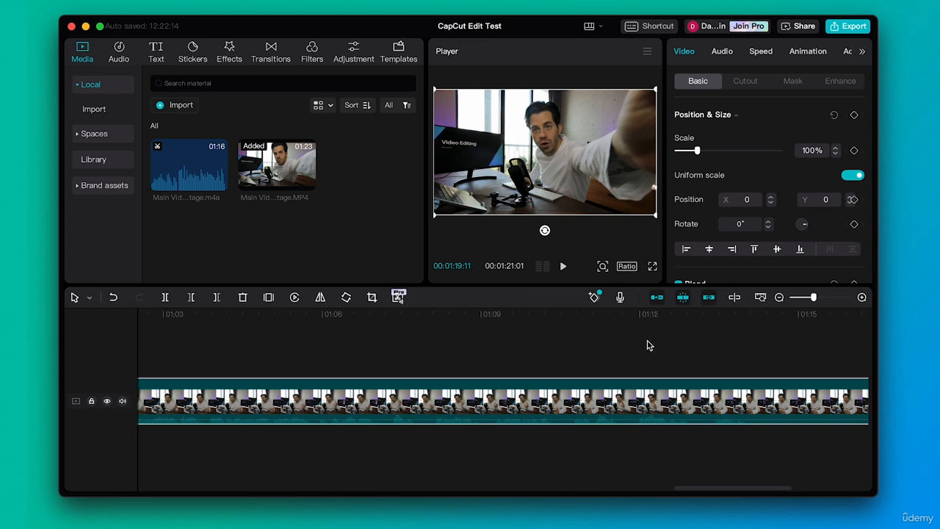
click(527, 316)
key(space)
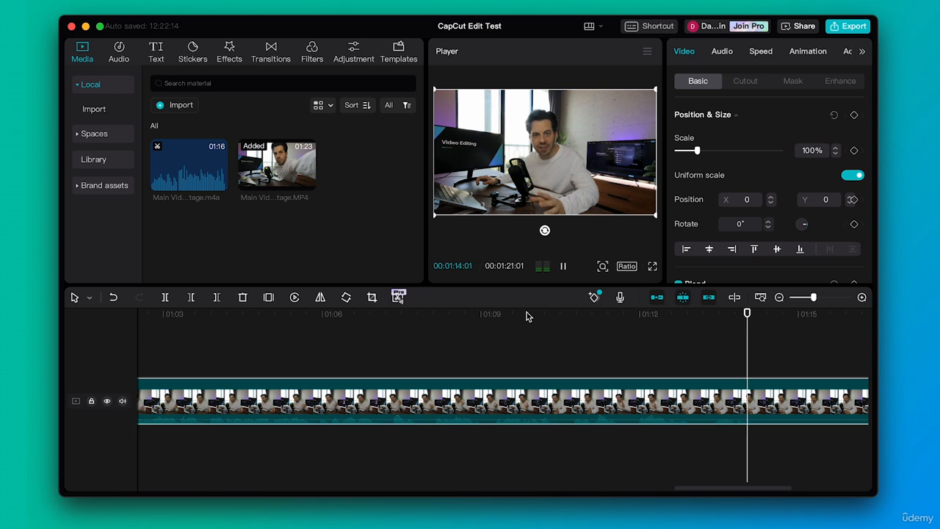
key(space)
scroll(537, 352, right, 10)
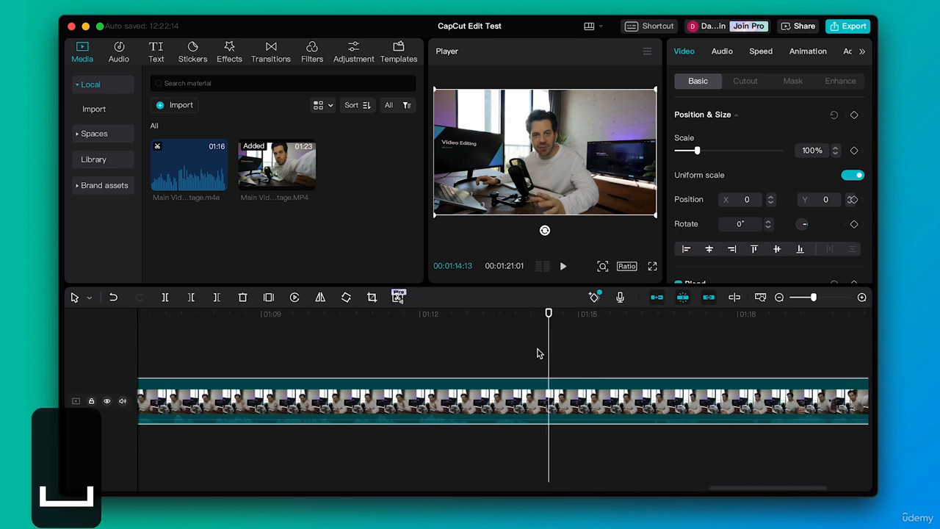
click(537, 353)
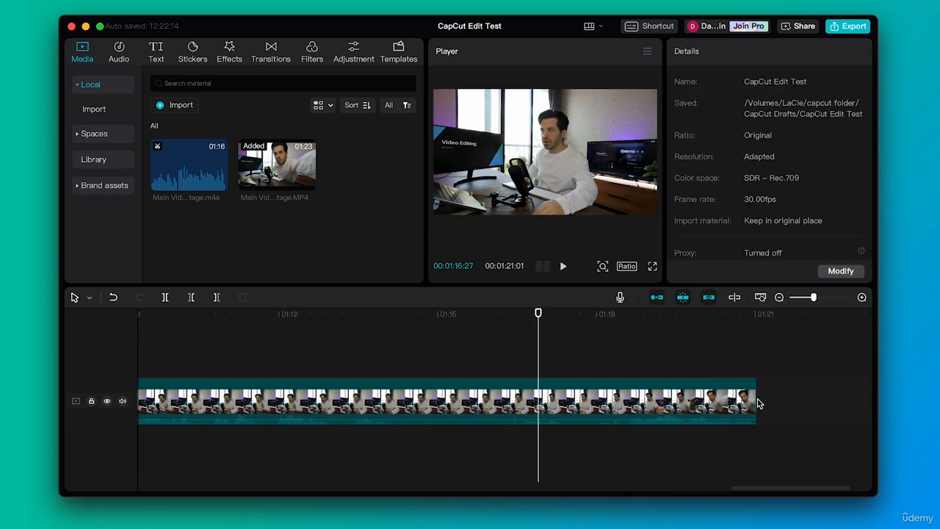
drag(754, 402, 415, 412)
scroll(396, 356, left, 15)
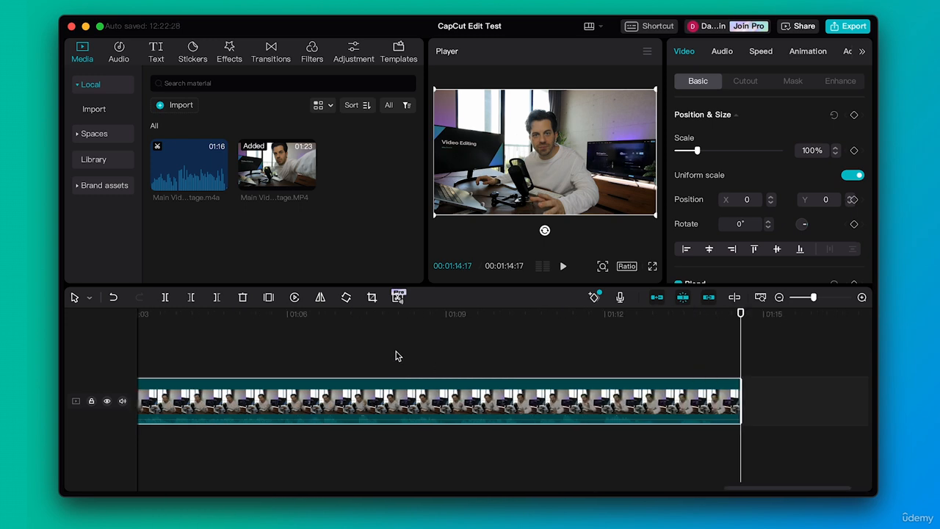
scroll(395, 356, left, 20)
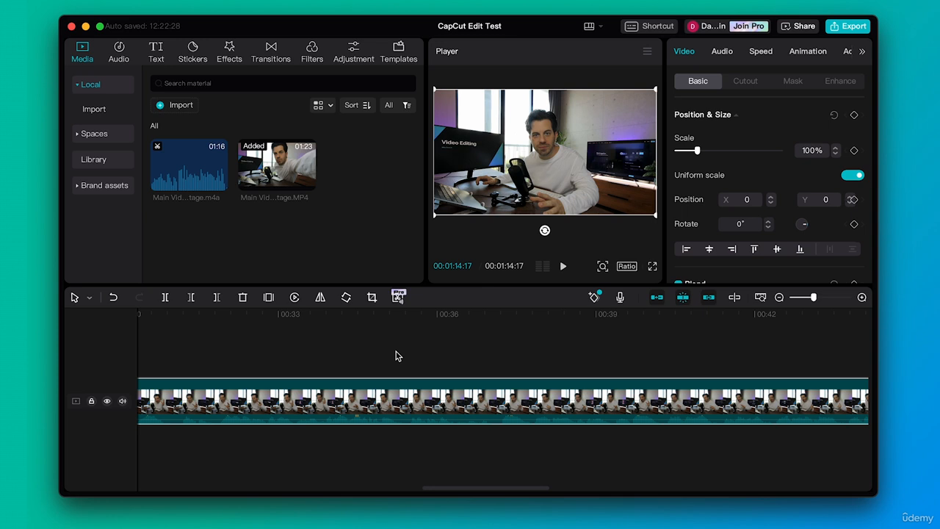
scroll(395, 356, left, 20)
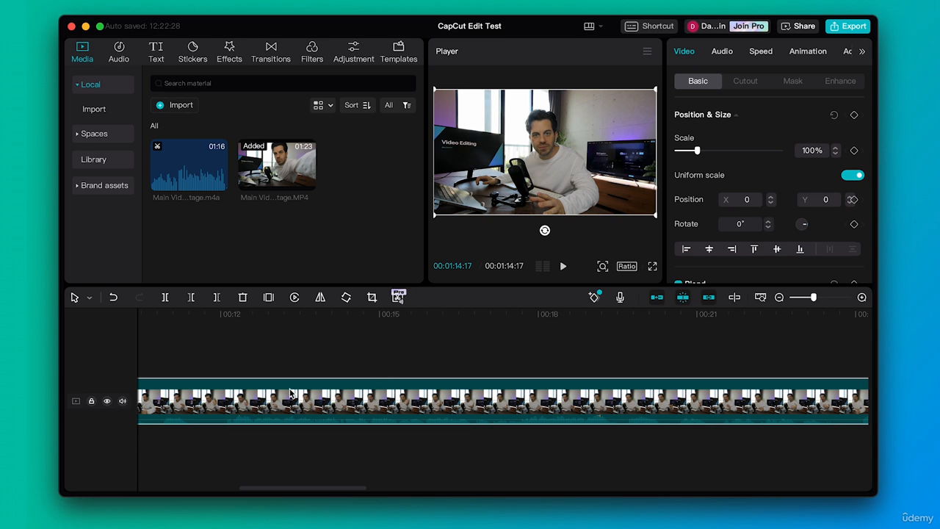
key(b)
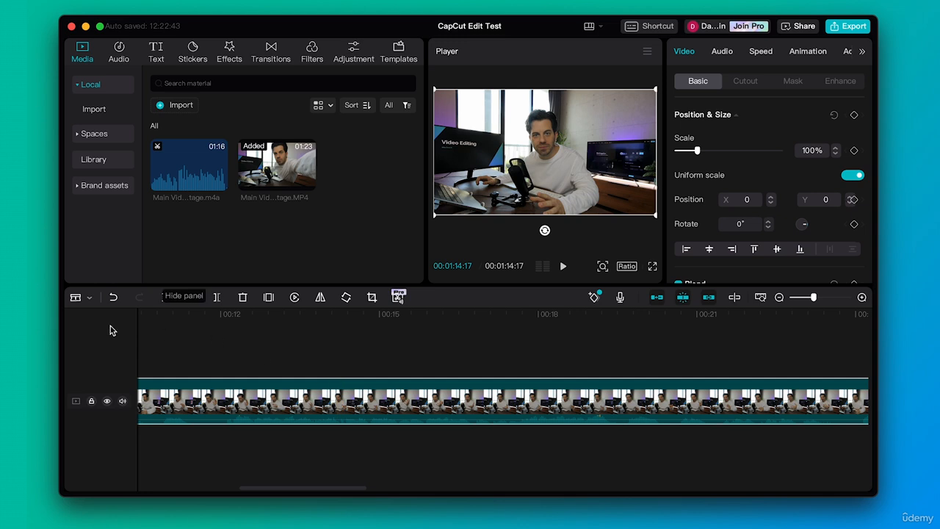
key(a)
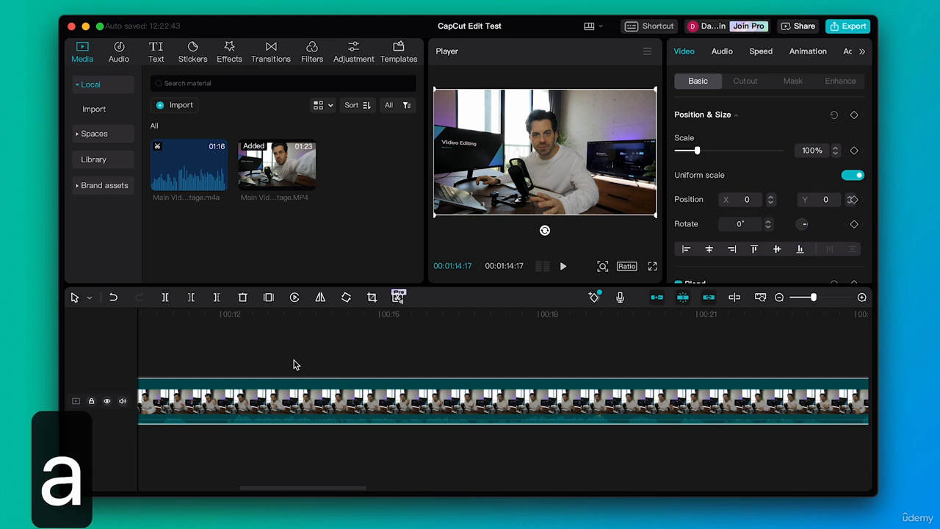
- Preview the source video in the media library around the 30-second mark and set its in point at 00:00:30:16
click(287, 181)
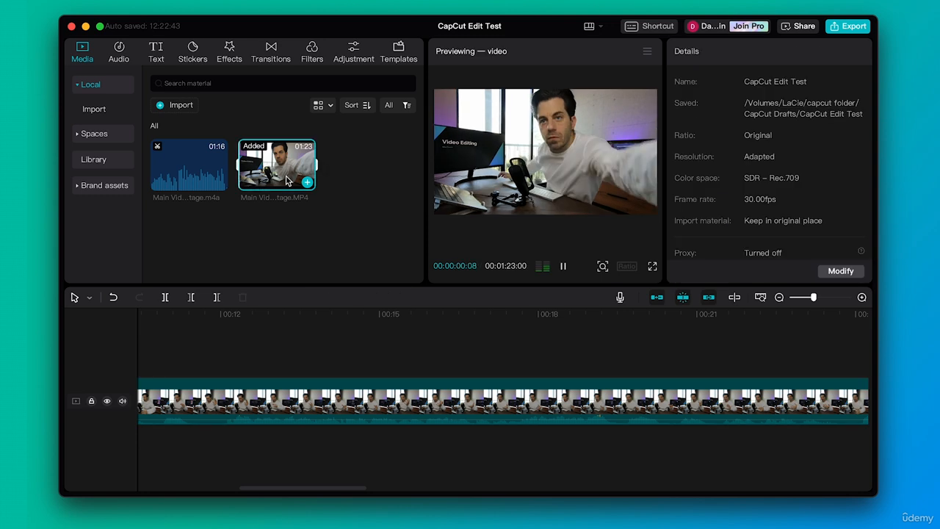
key(space)
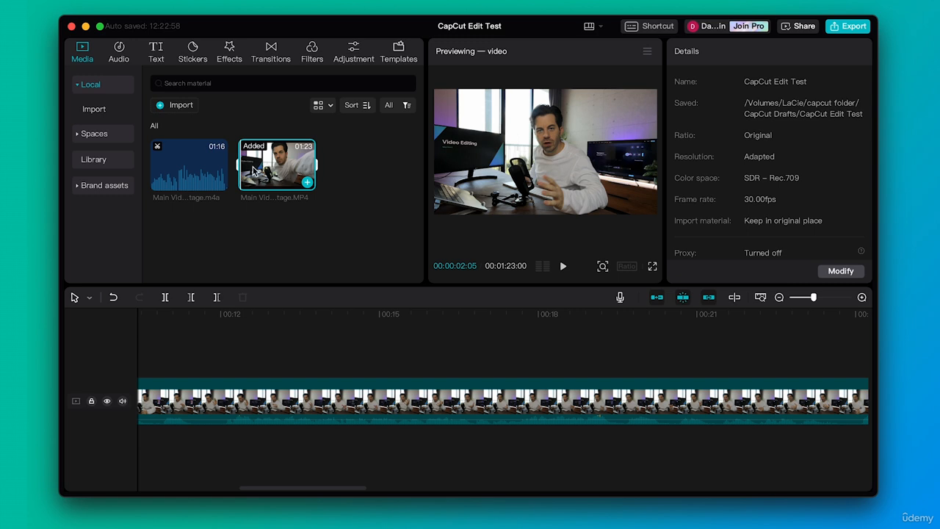
click(255, 170)
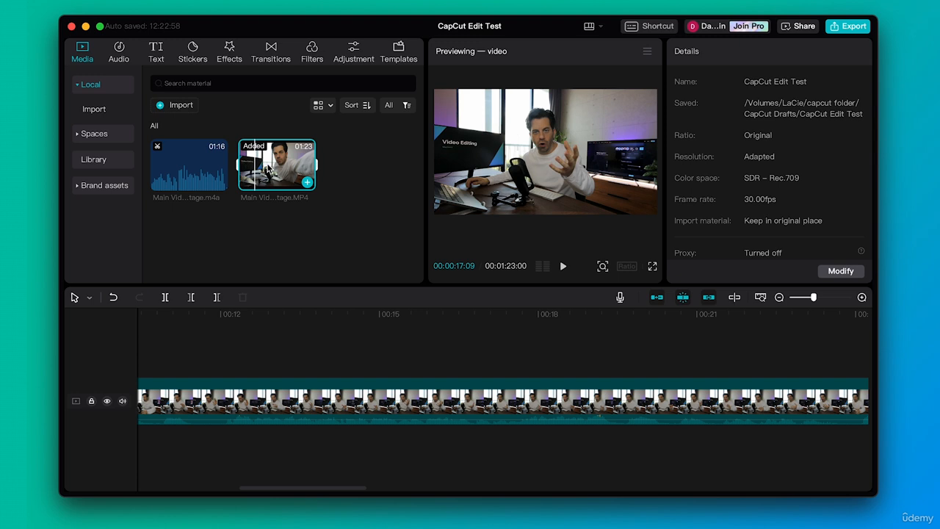
key(space)
key(space)
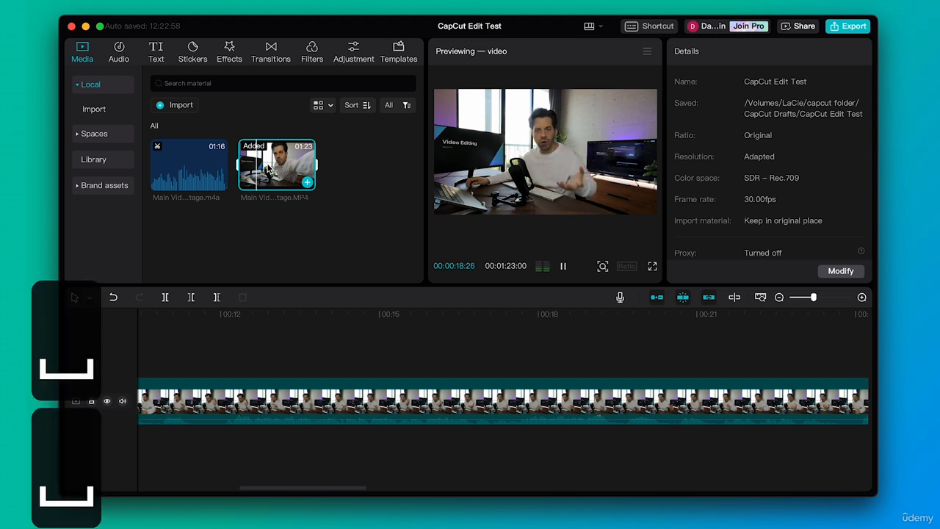
key(space)
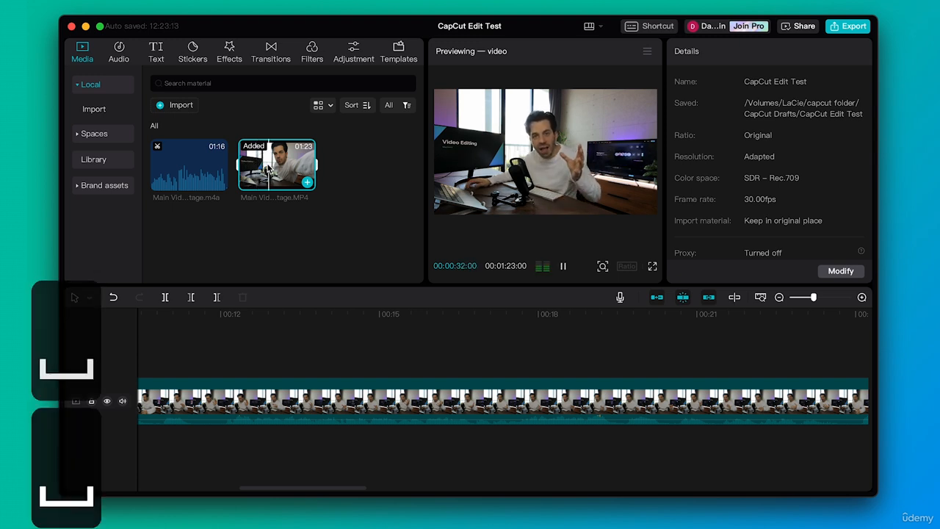
key(space)
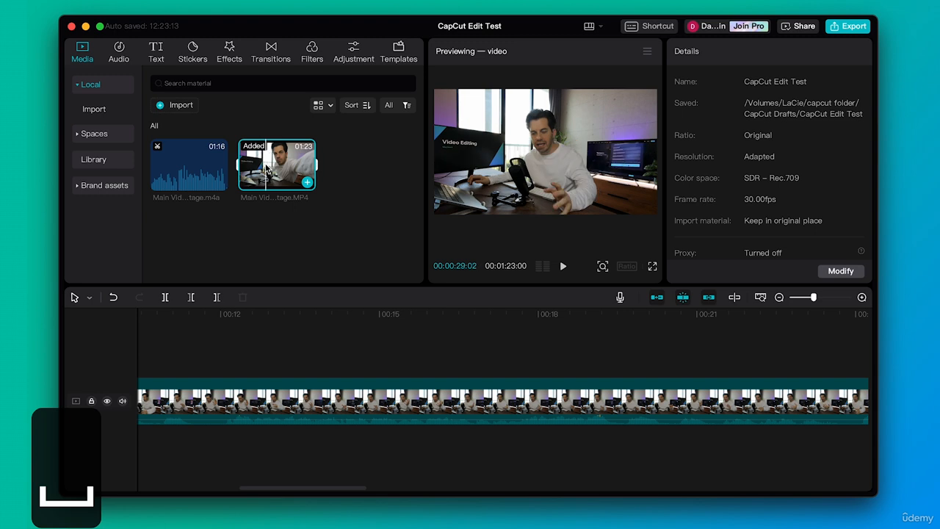
key(space)
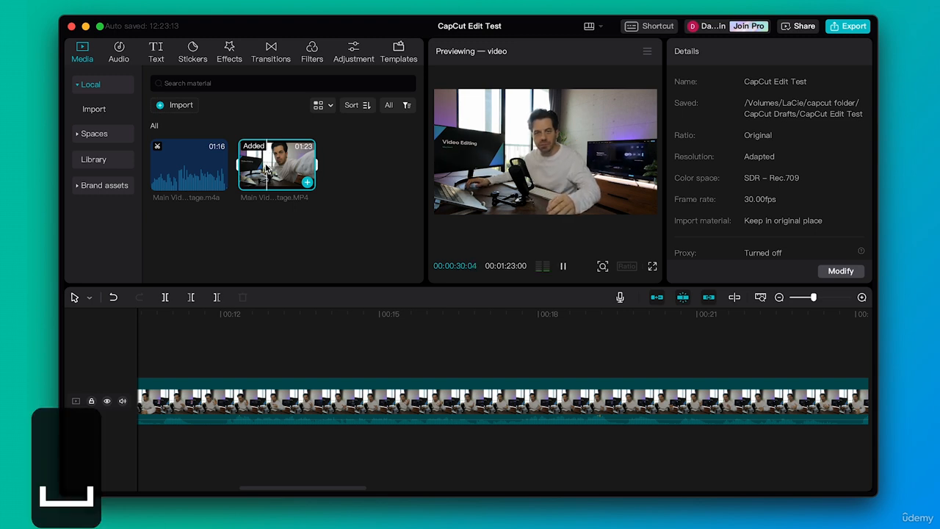
key(space)
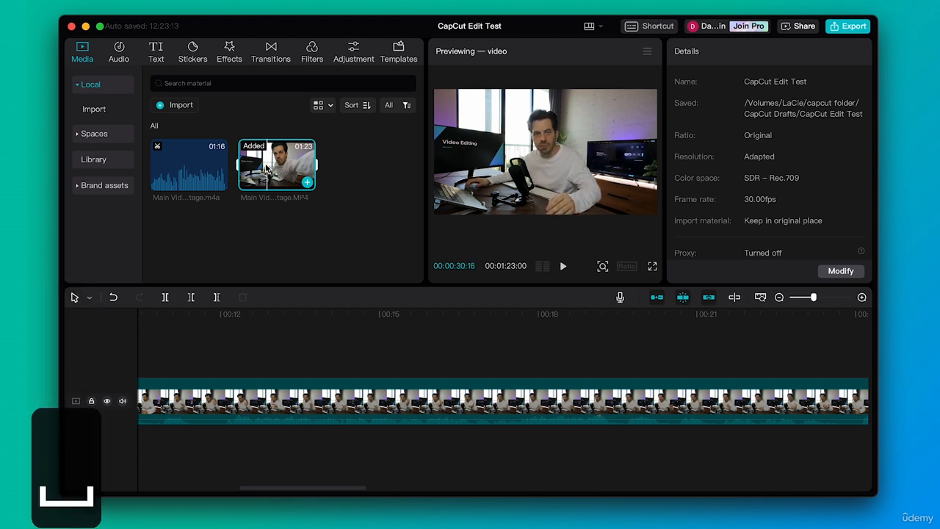
key(i)
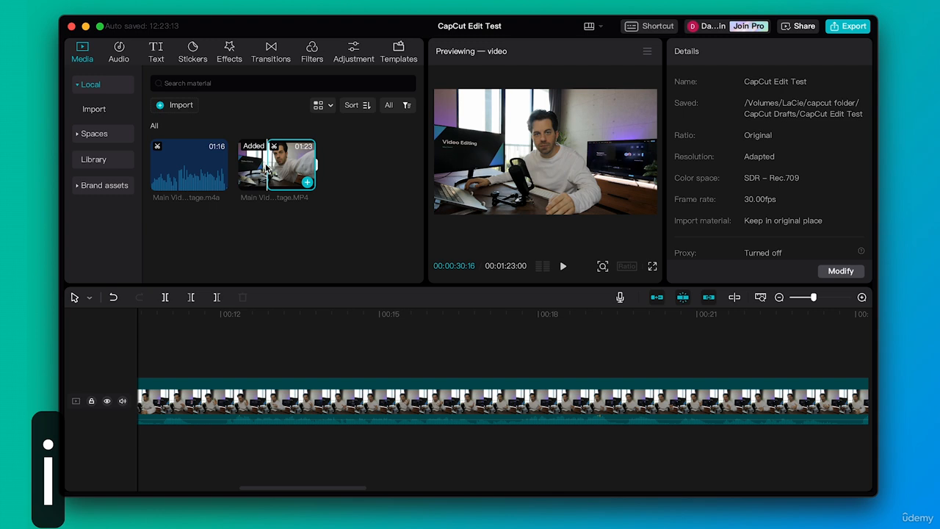
- Play the source video's closing seconds from about 01:14 and set its out point at 00:01:16:14
key(space)
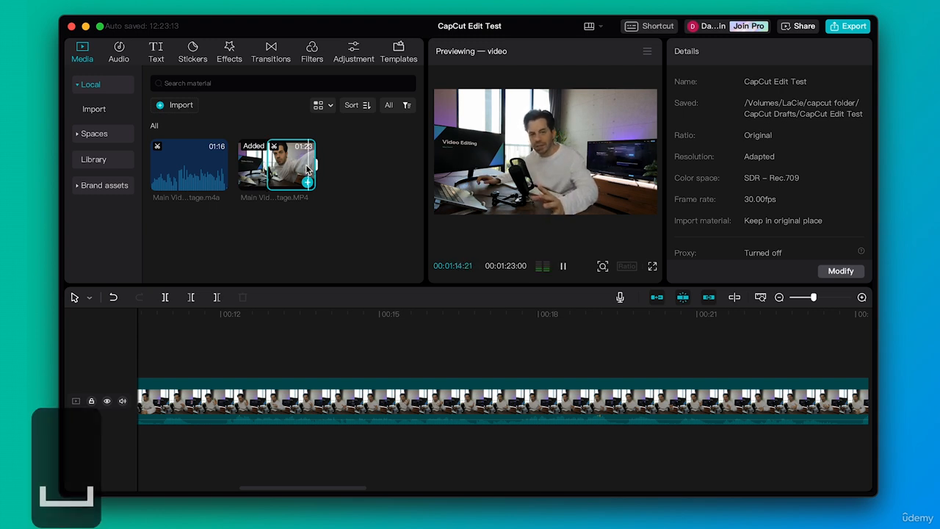
key(space)
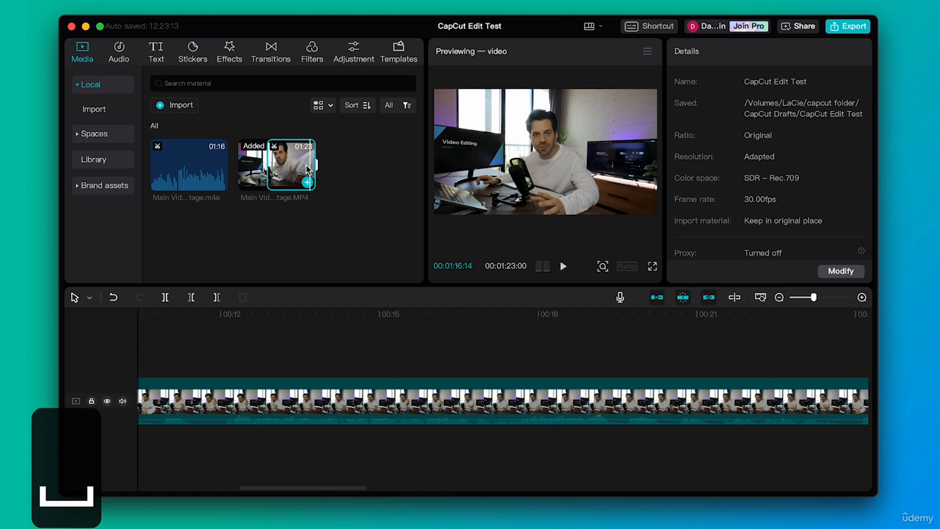
key(o)
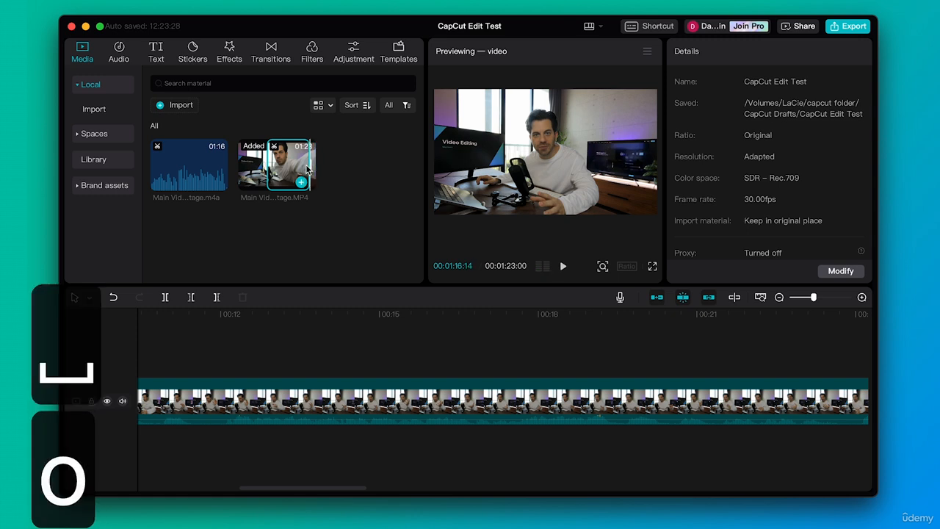
- Delete the existing clip from the timeline and place the source video's marked range at the start of the timeline instead
click(277, 402)
key(BackSpace)
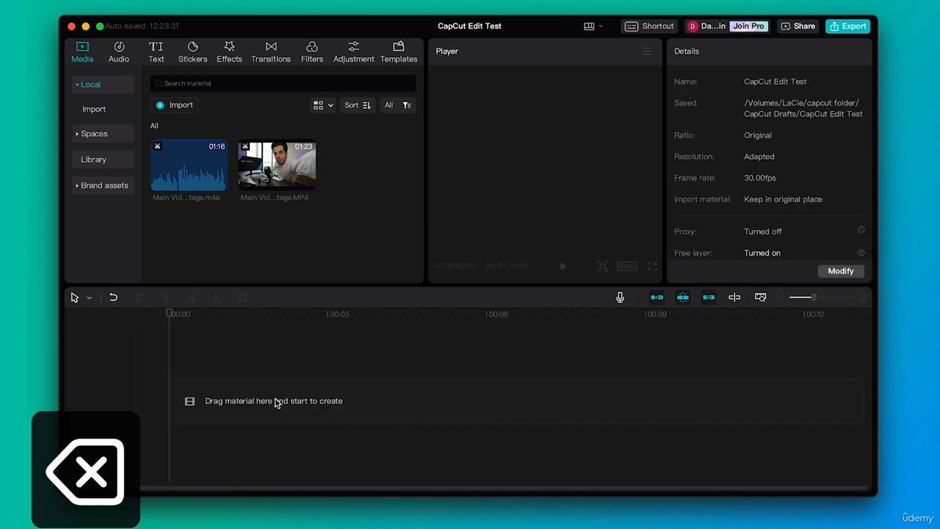
click(263, 173)
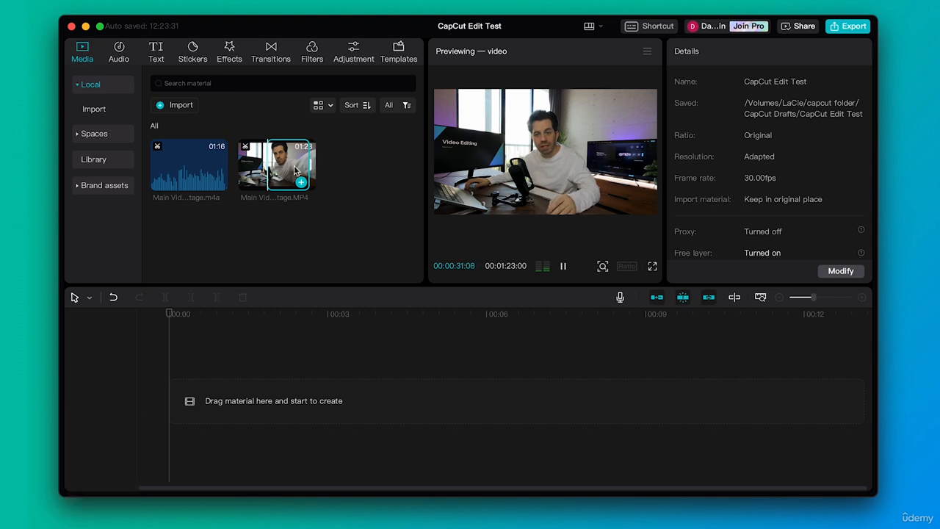
key(space)
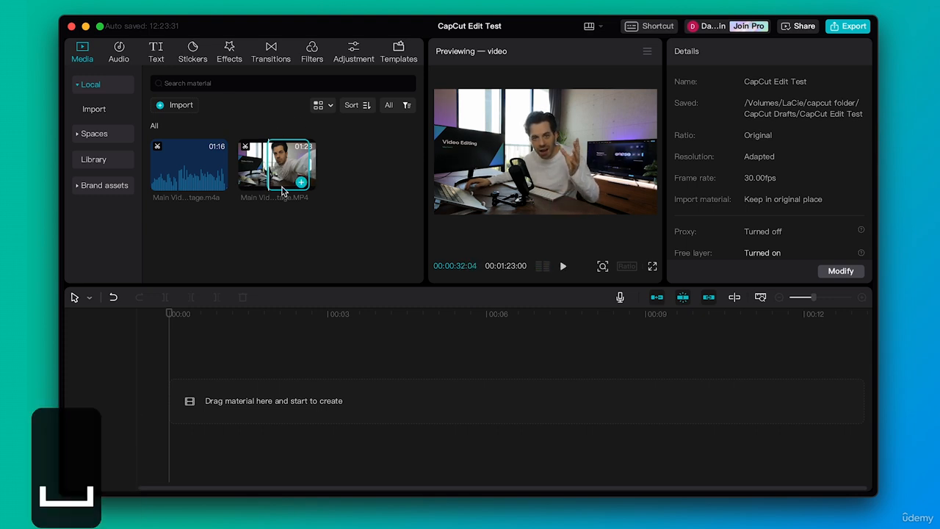
drag(265, 167, 184, 397)
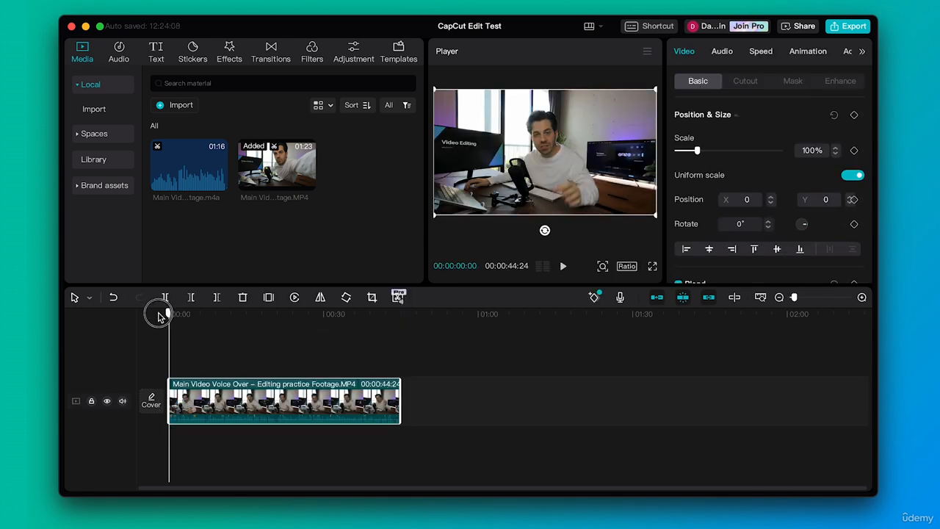
- Play the opening and the last second of the new clip, and trim its end back to 00:00:44:23
key(space)
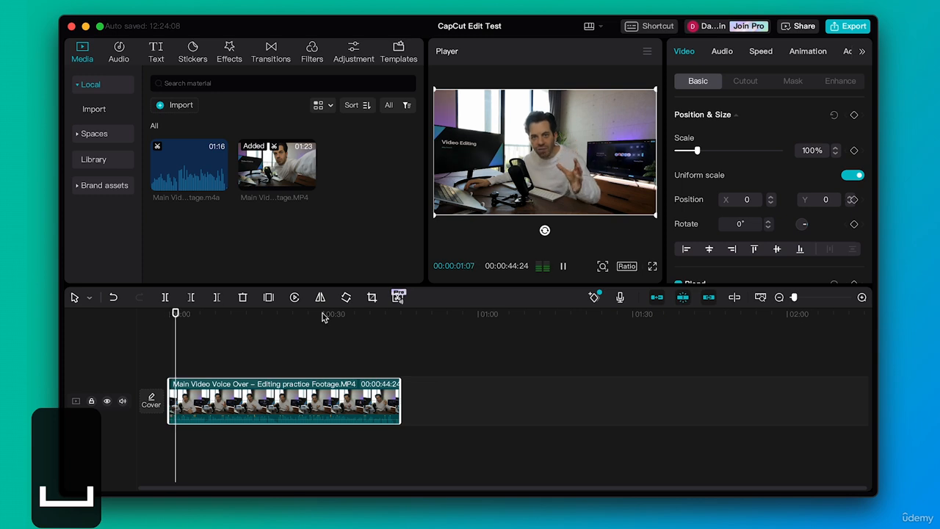
key(space)
click(395, 314)
key(space)
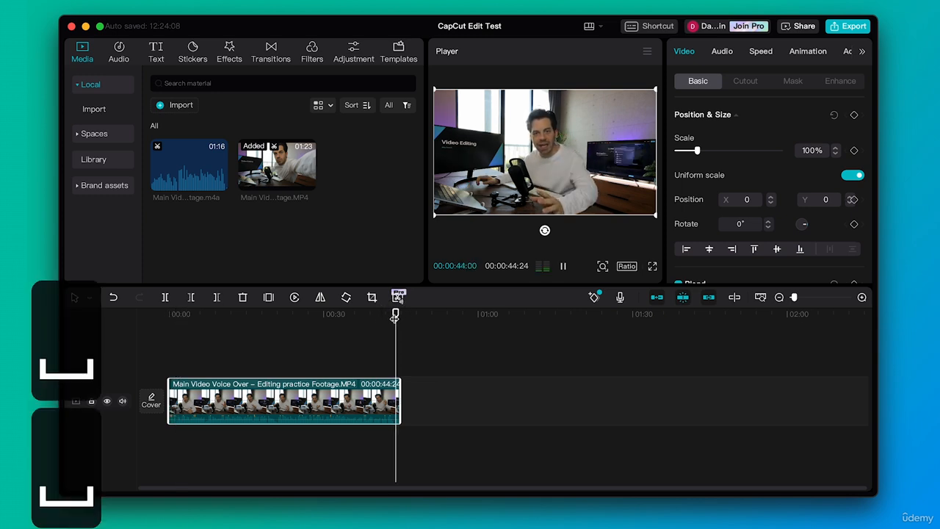
key(space)
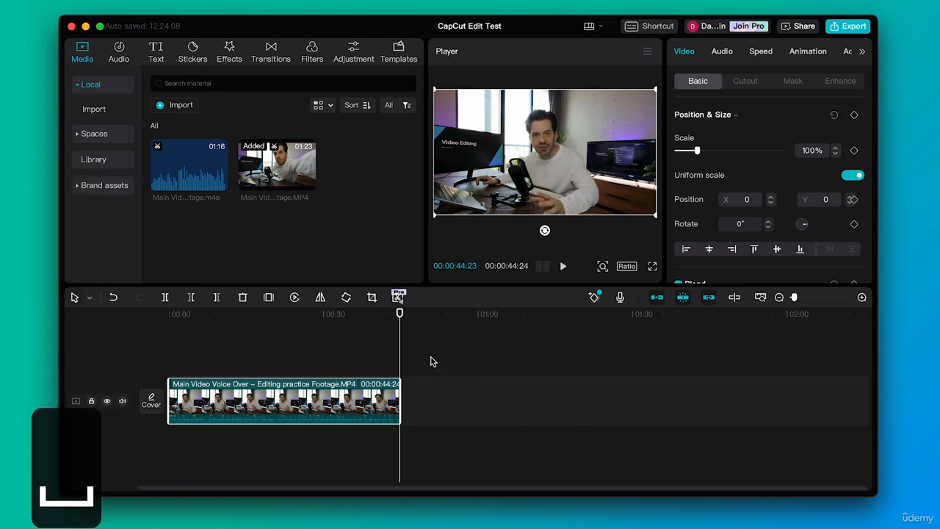
click(819, 298)
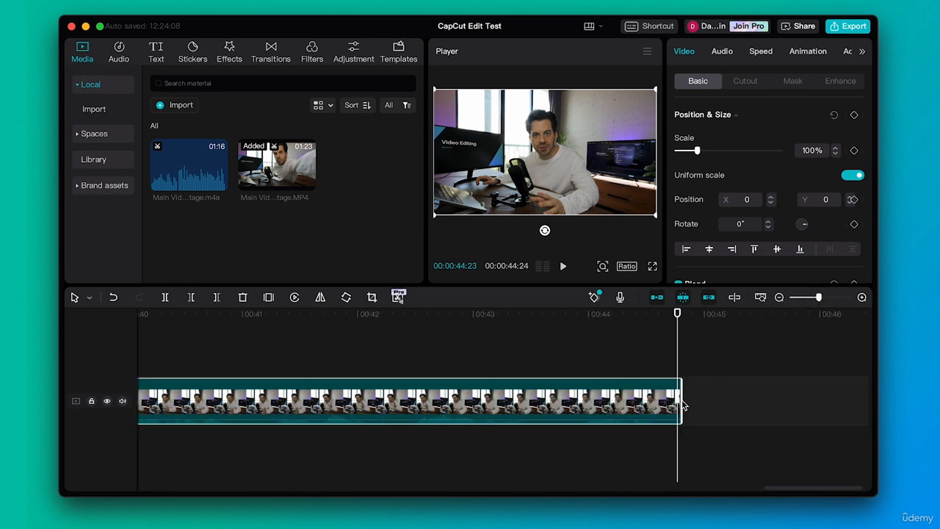
drag(683, 404, 671, 401)
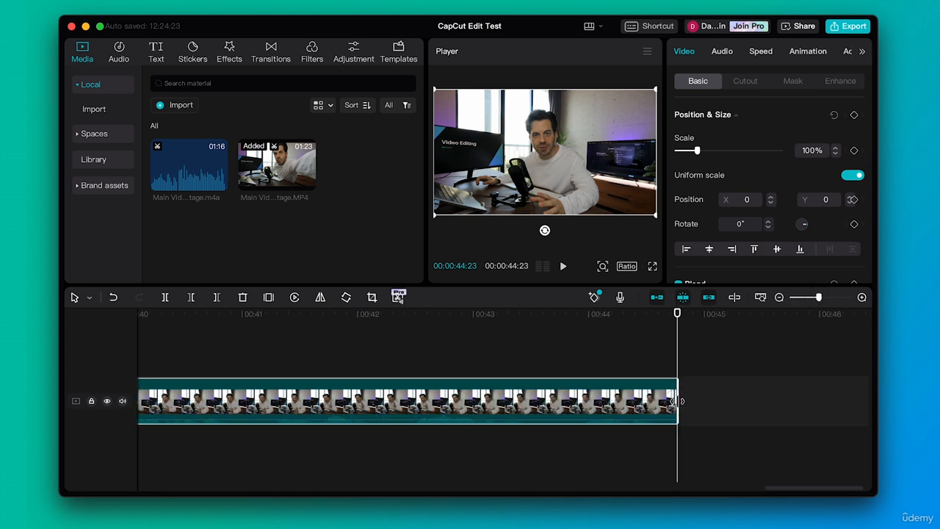
- Play the middle of the timeline clip from about 00:20 to 00:22 to examine the spoken footage there
scroll(418, 360, left, 5)
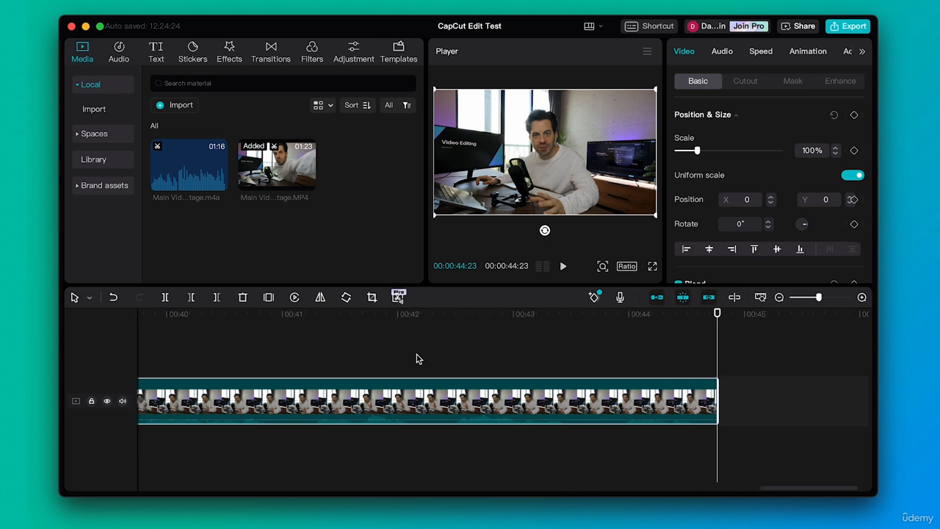
scroll(417, 358, left, 2)
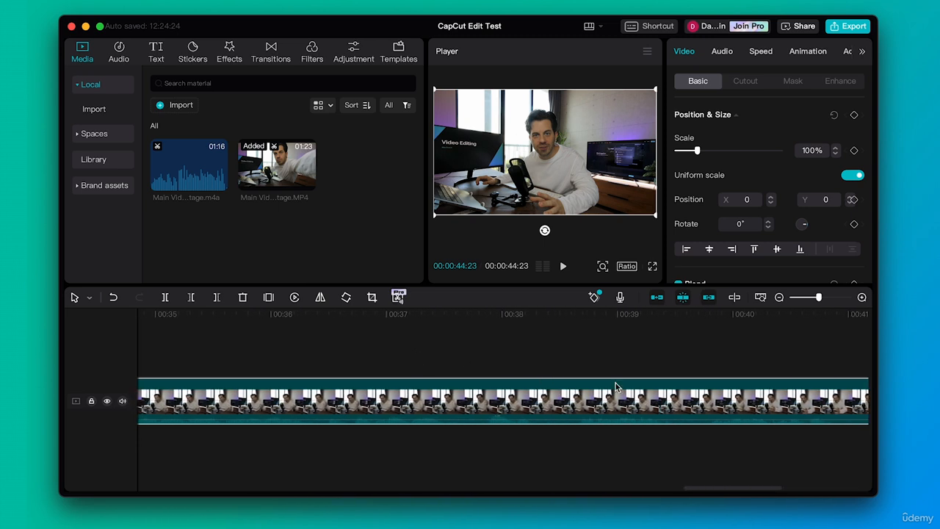
drag(818, 299, 799, 300)
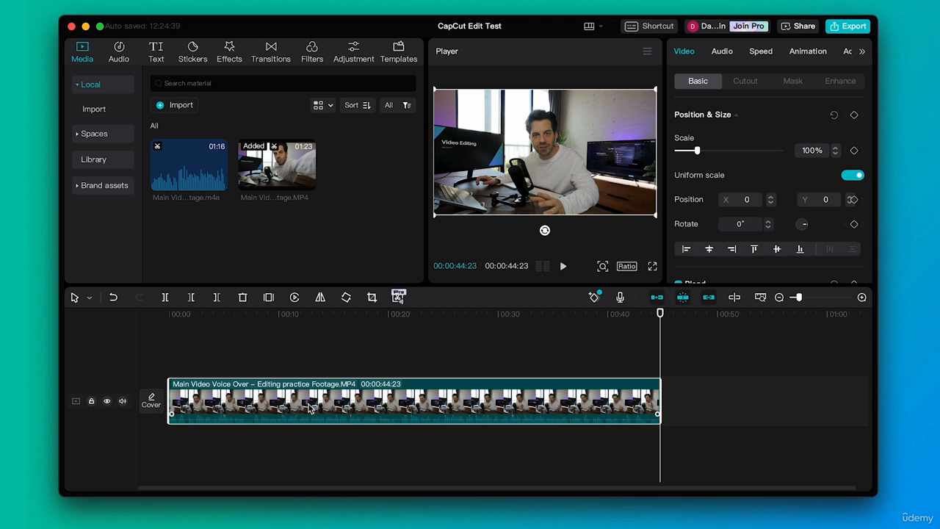
click(398, 316)
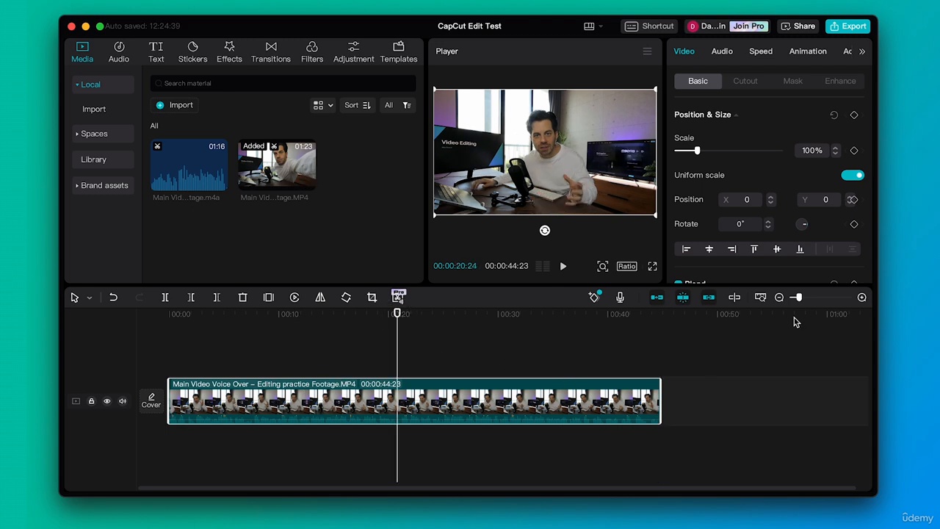
click(827, 297)
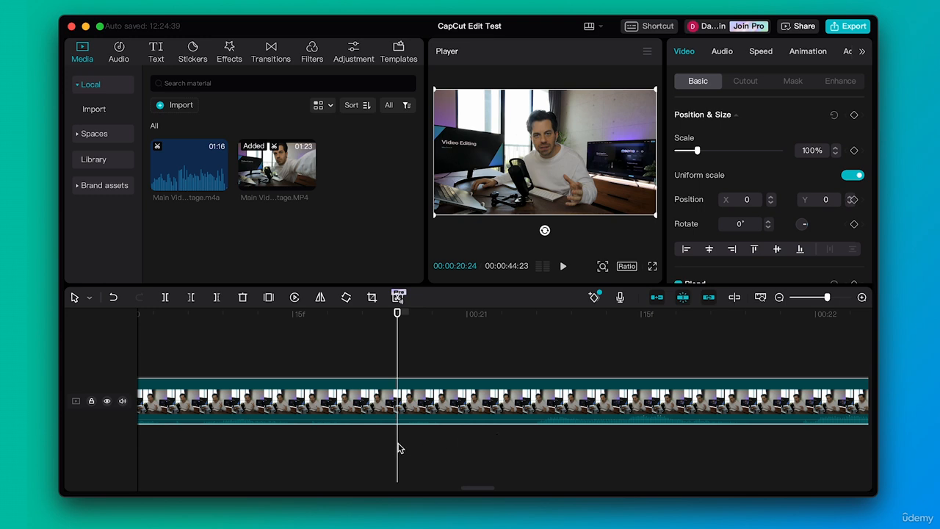
scroll(285, 451, left, 2)
click(210, 315)
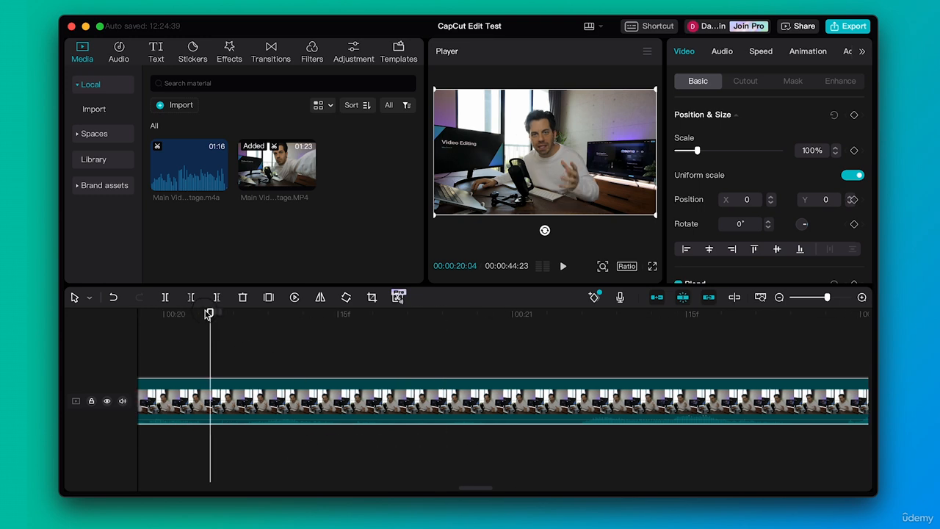
key(space)
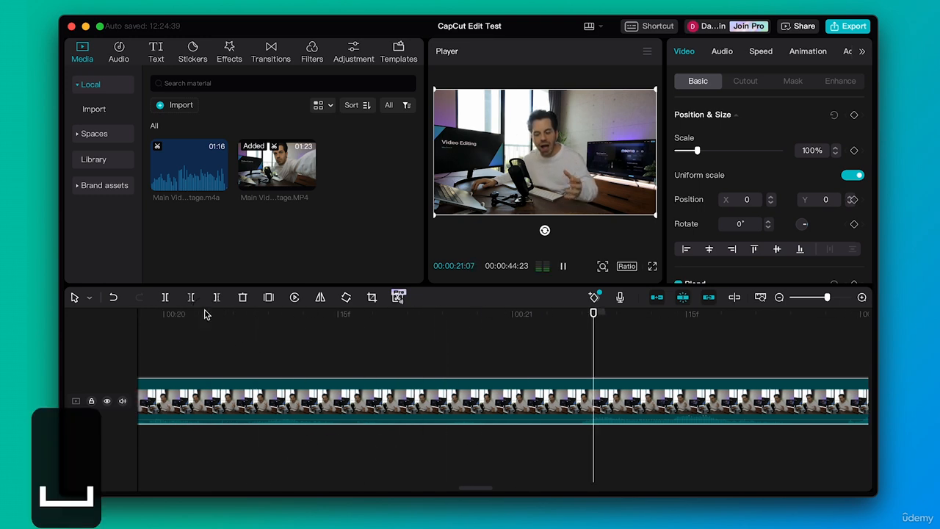
key(space)
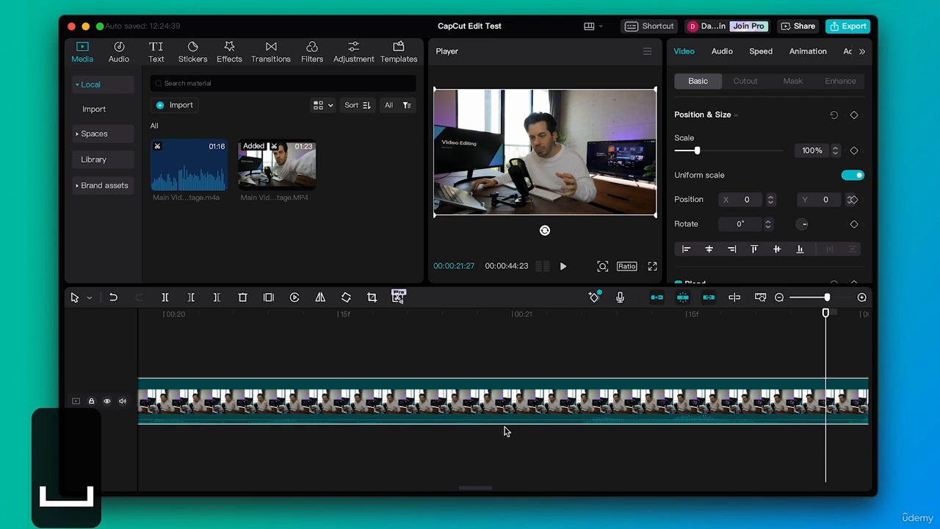
click(807, 297)
drag(807, 300, 800, 301)
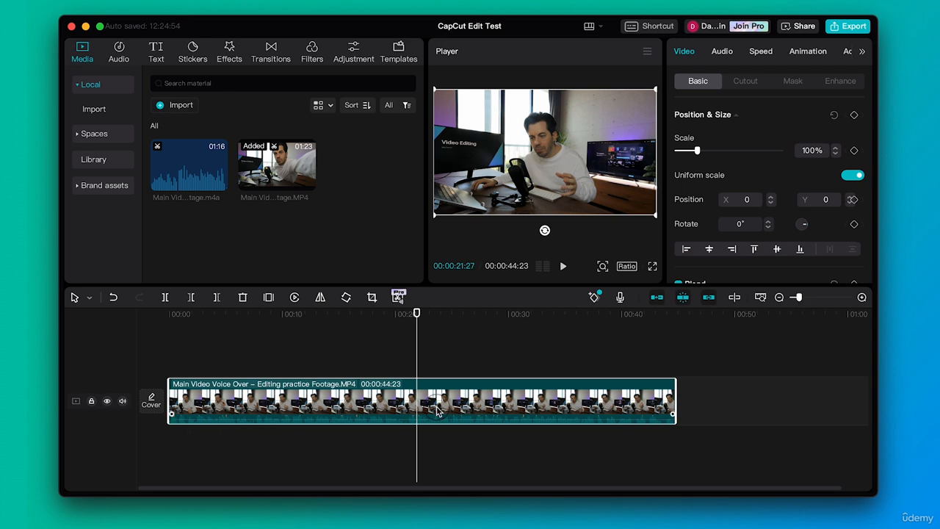
- Try a volume of 17.8 dB on the timeline's video clip with a short playback and return it to 0.0 dB
click(722, 52)
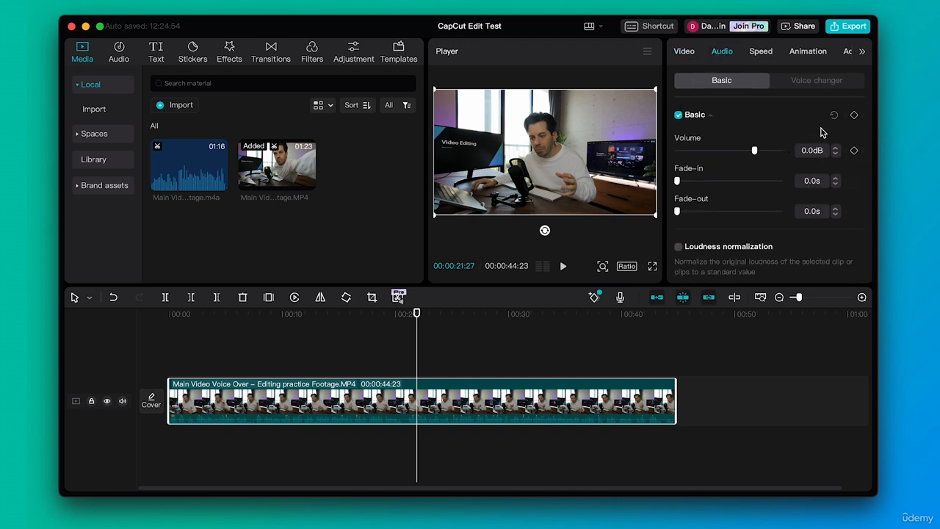
click(777, 151)
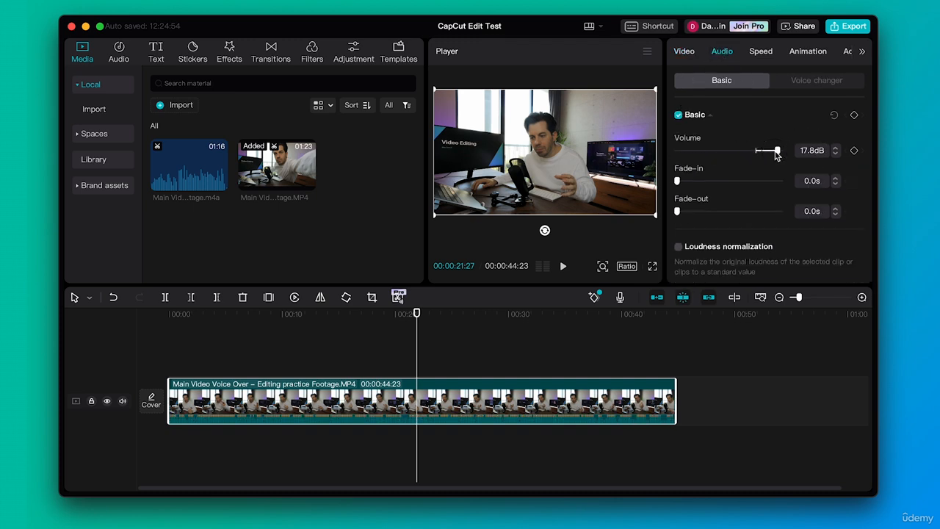
key(space)
key(space)
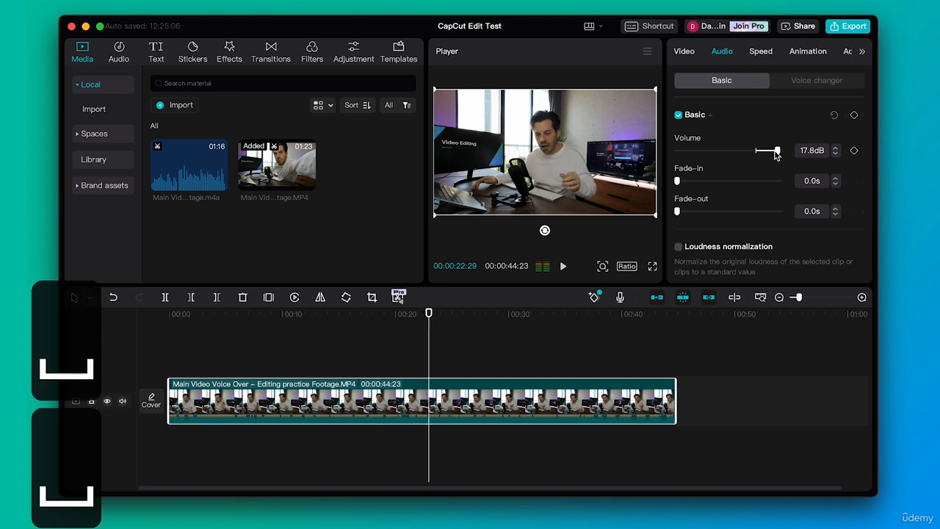
drag(777, 151, 755, 154)
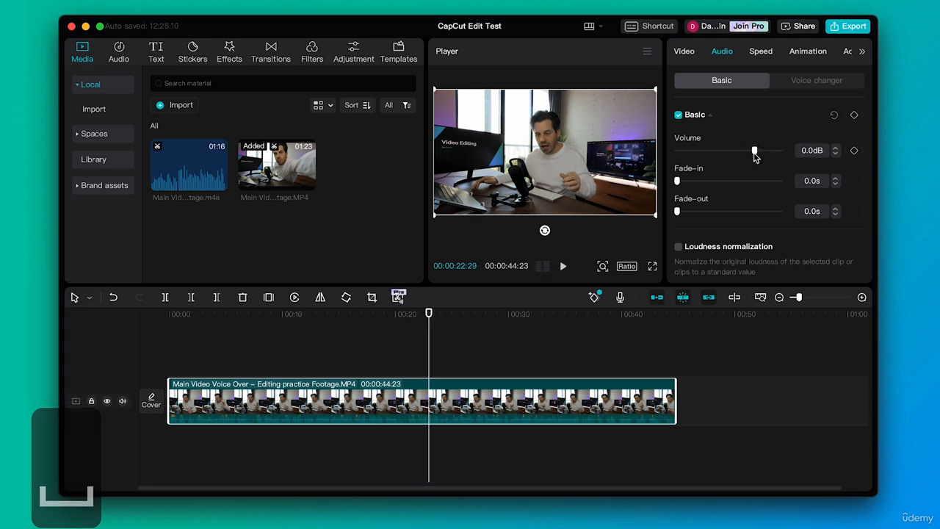
- Set the source audio file's in point at 00:00:20:23 and place the marked range under the video at the start of the timeline
click(186, 171)
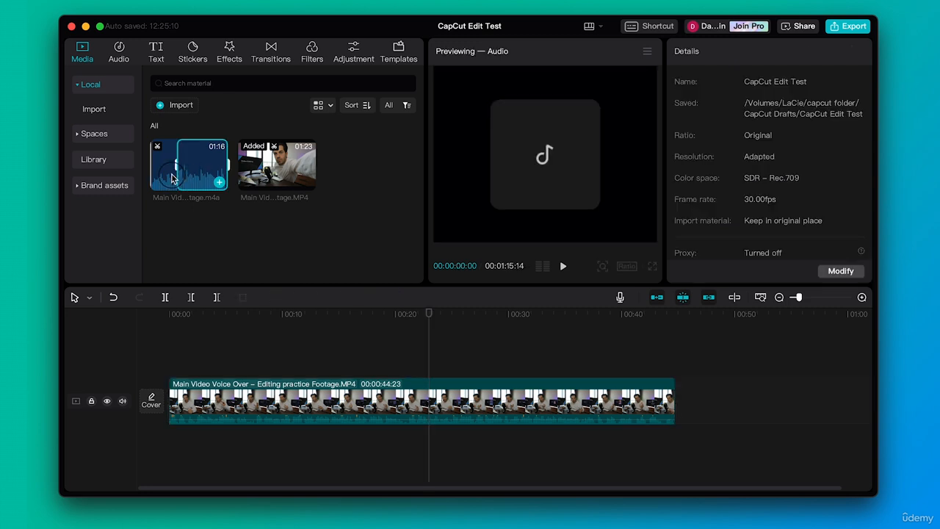
click(173, 172)
key(space)
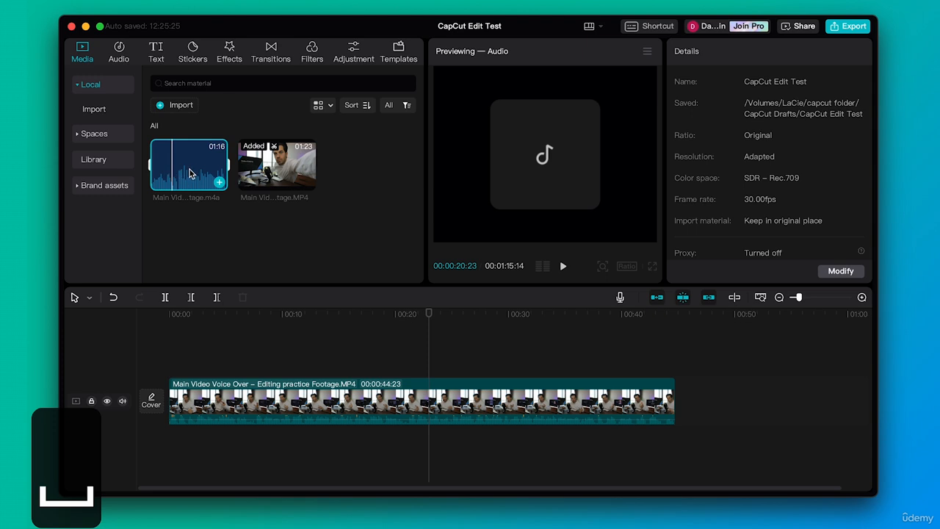
key(space)
key(i)
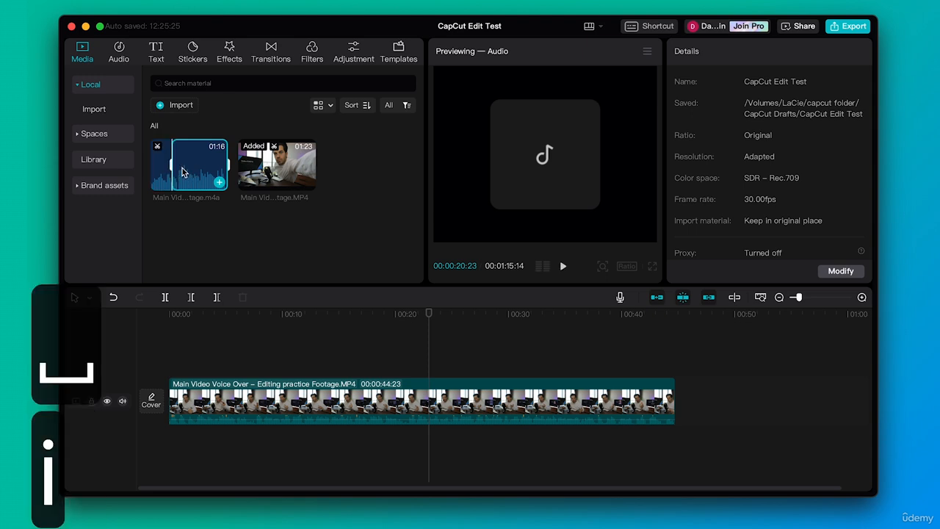
drag(195, 165, 166, 446)
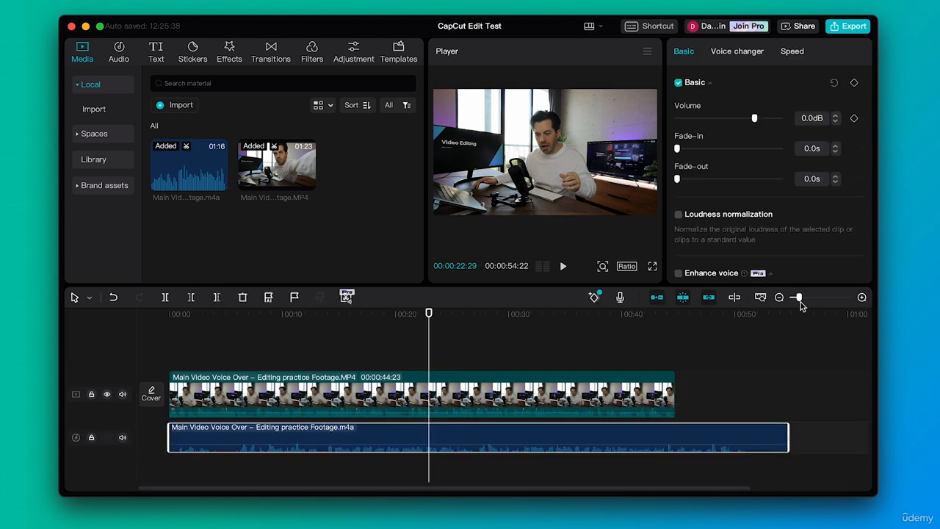
- Try raising the volume of the separate audio clip slightly from its 0.0 dB level
drag(800, 302, 807, 298)
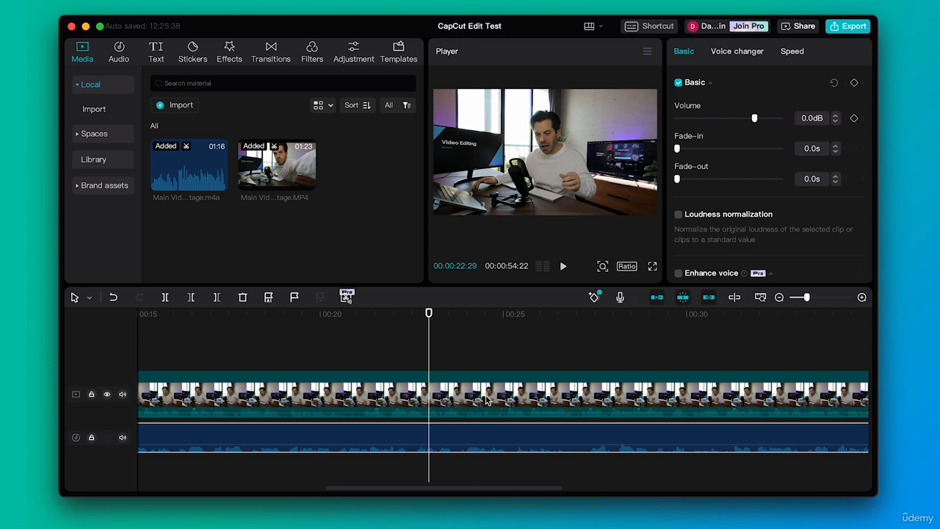
scroll(439, 348, left, 10)
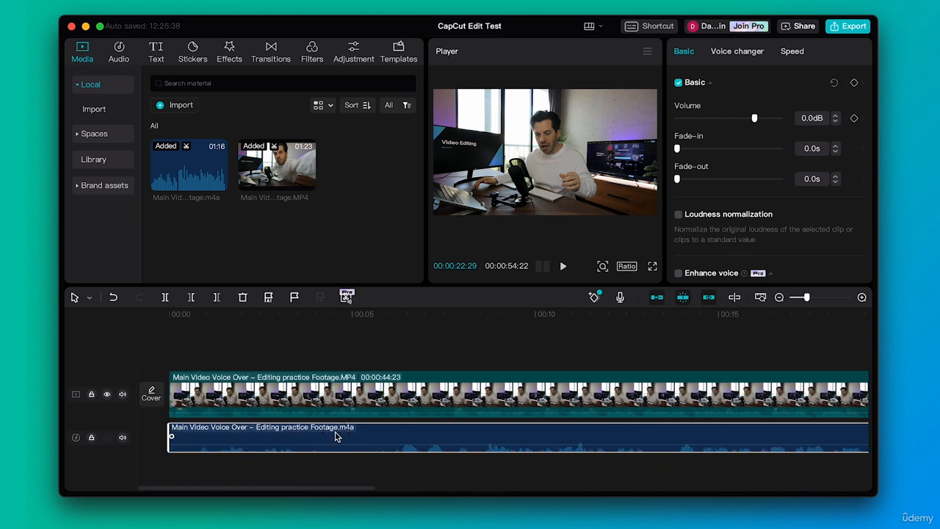
click(487, 367)
click(481, 433)
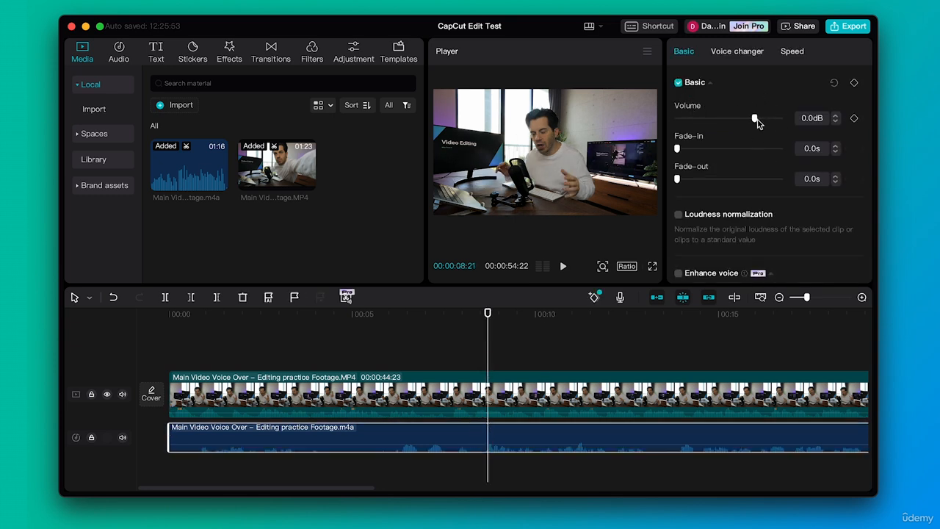
drag(757, 122, 765, 122)
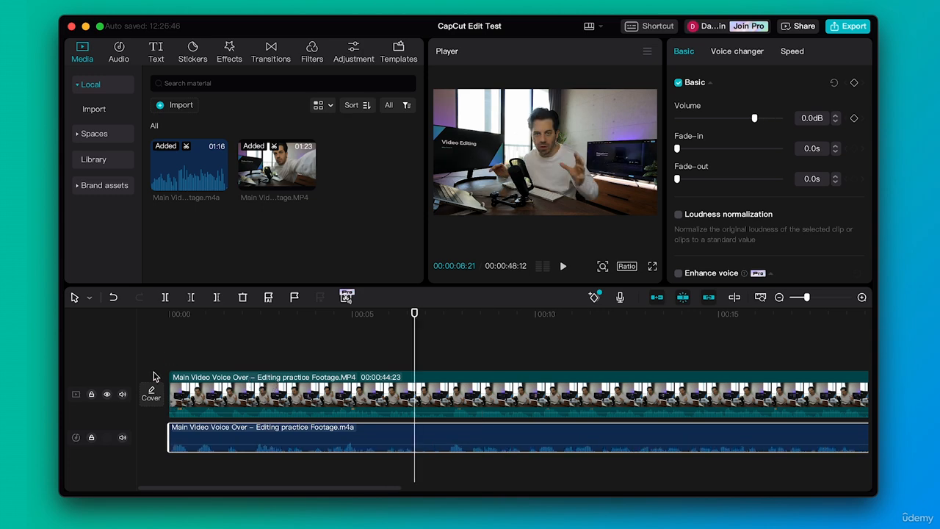
- Play the first two seconds of the timeline to check how the separate audio lines up with the video
drag(807, 297, 819, 297)
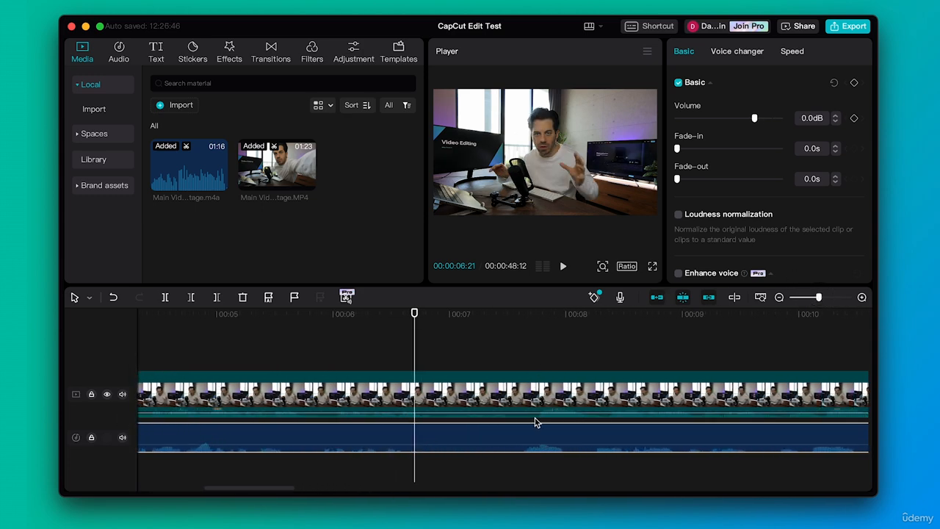
scroll(468, 446, left, 10)
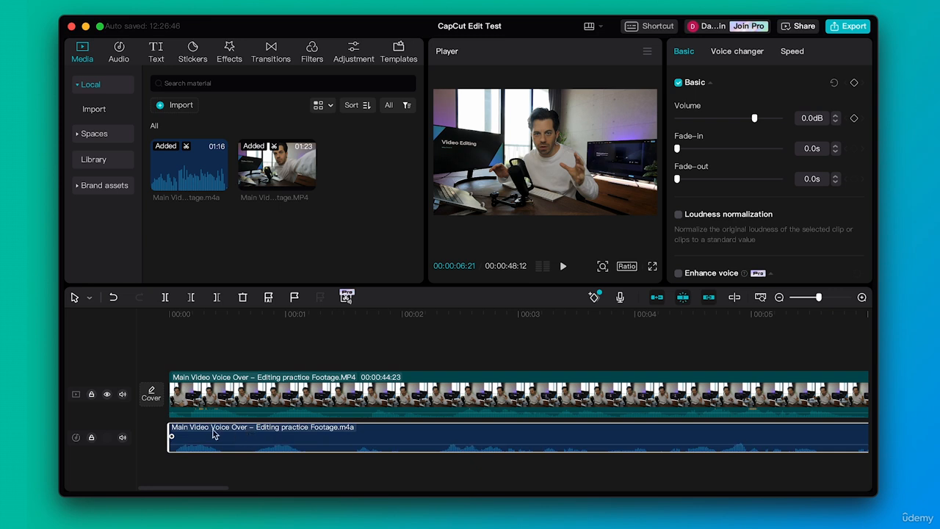
click(169, 316)
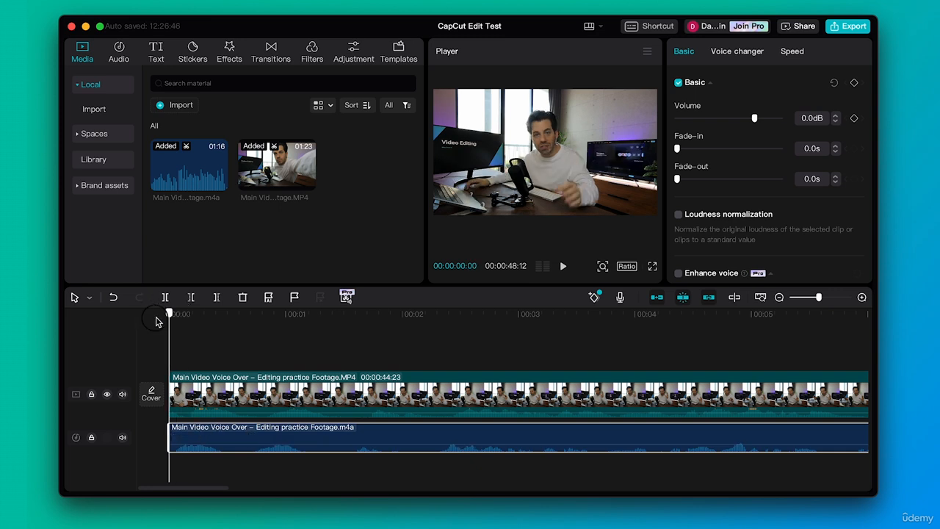
key(space)
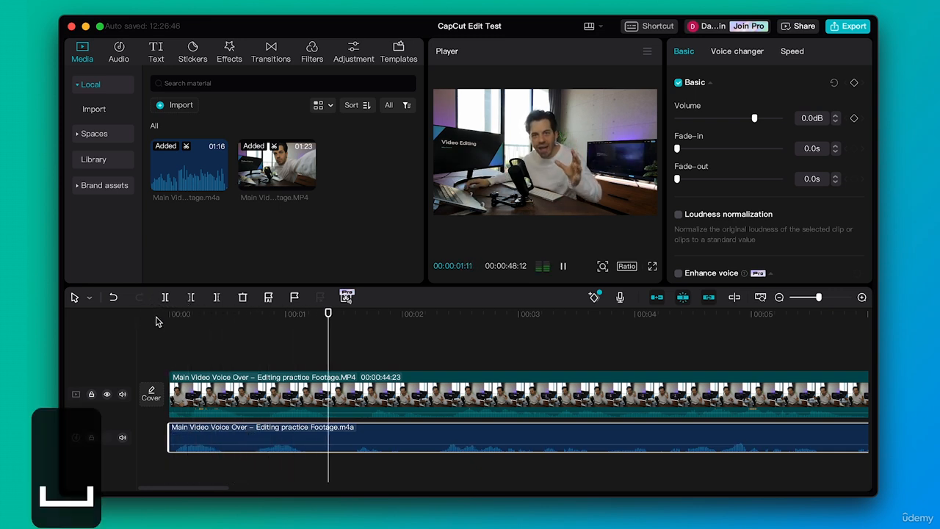
key(space)
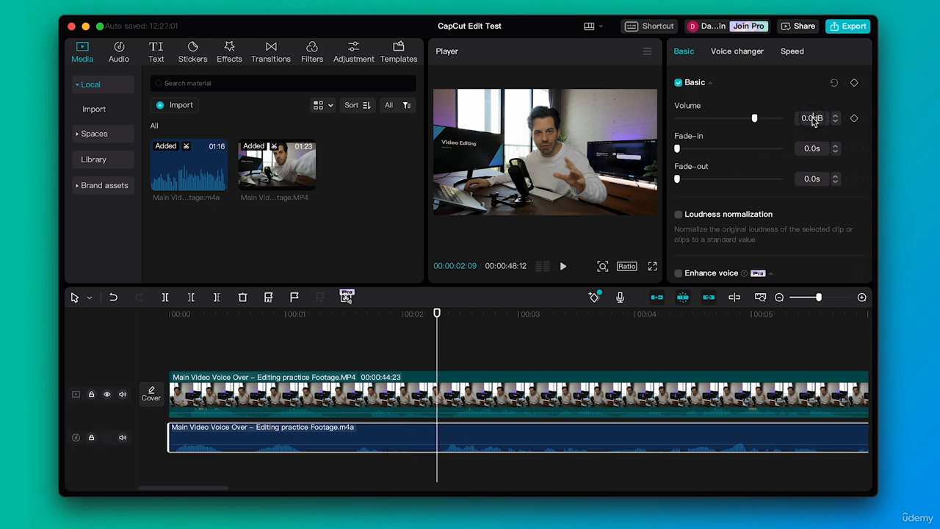
- Set the separate audio clip's volume to 9.6 dB and play the opening two seconds
drag(755, 119, 766, 119)
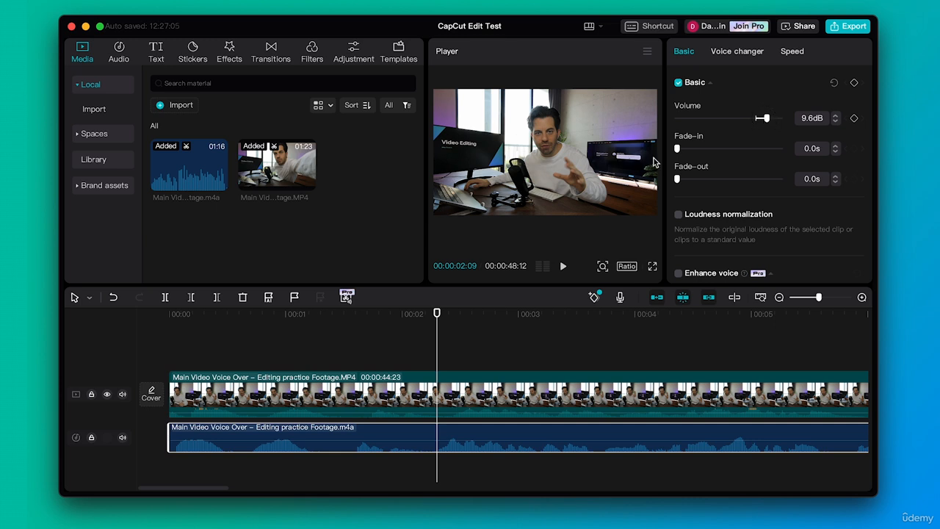
click(180, 314)
key(space)
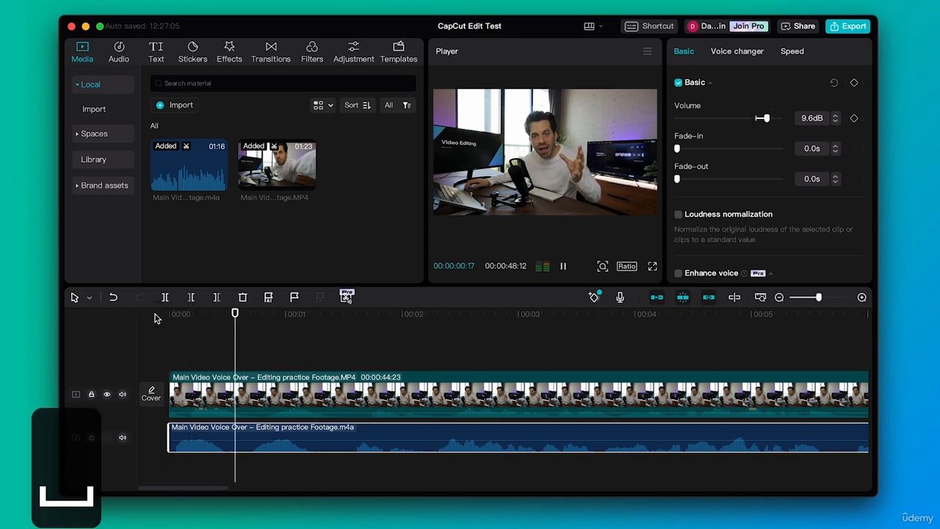
key(space)
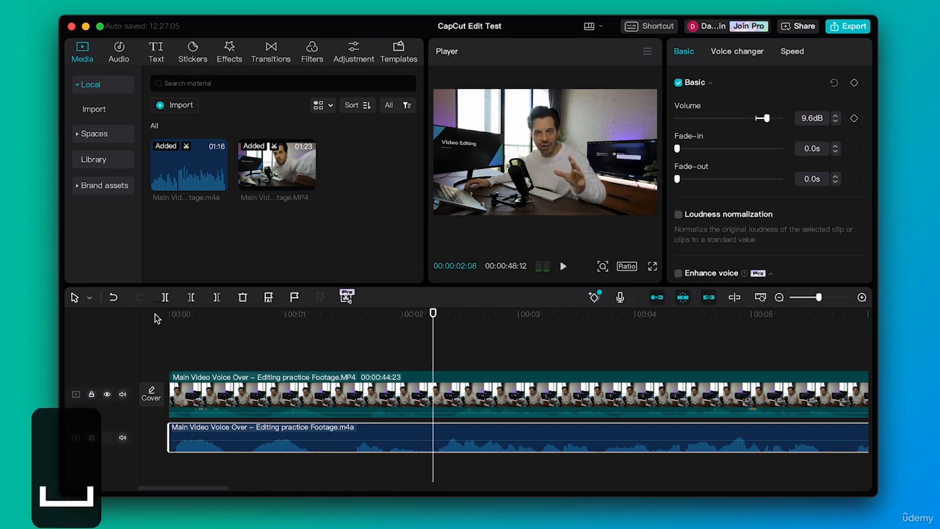
- Shift the audio content about four frames later with its start at the timeline's beginning, and play the opening to check the sync
drag(249, 315, 193, 319)
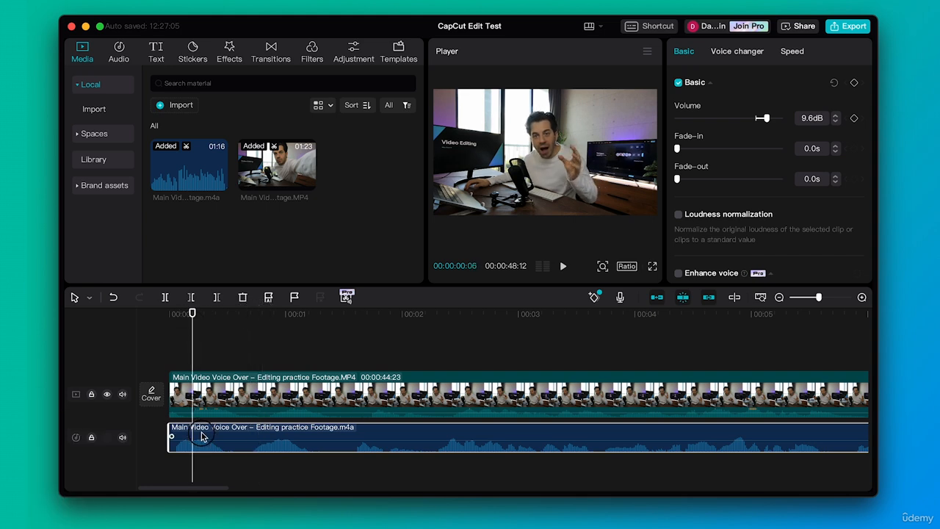
drag(204, 438, 168, 439)
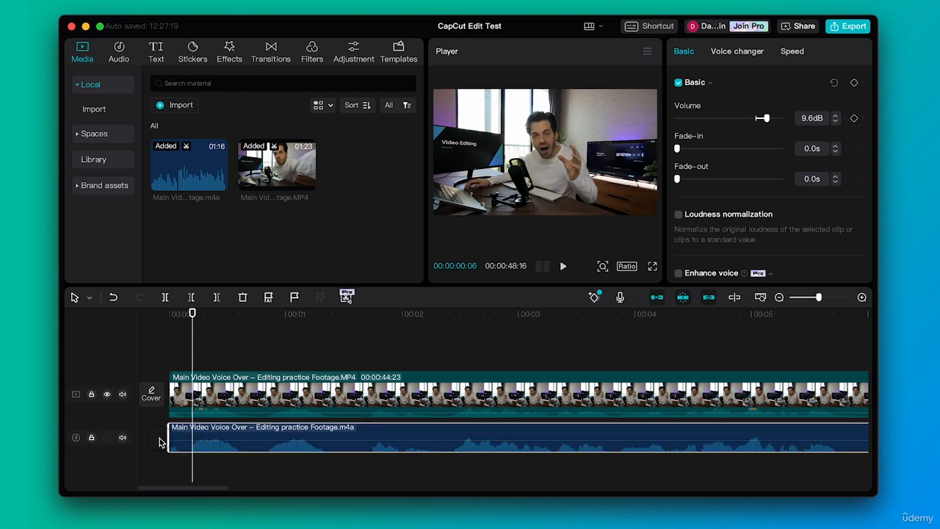
drag(192, 314, 154, 314)
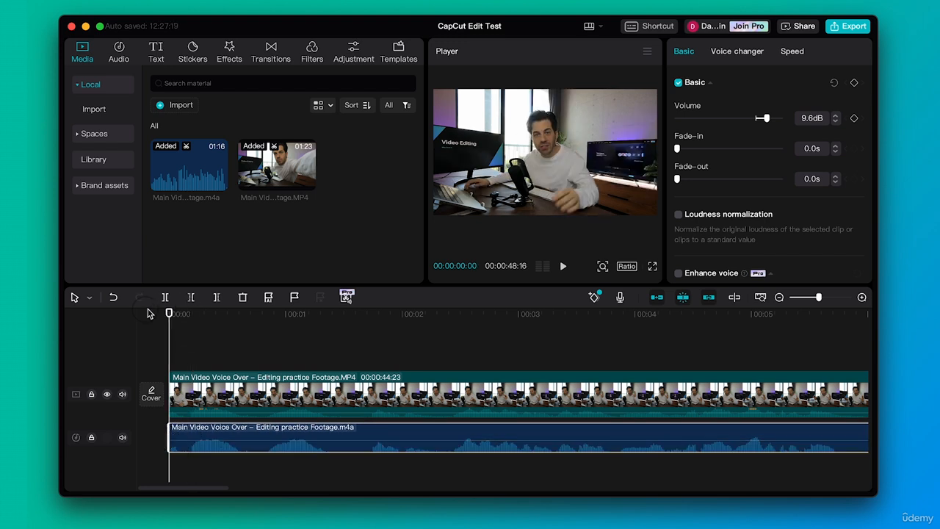
key(space)
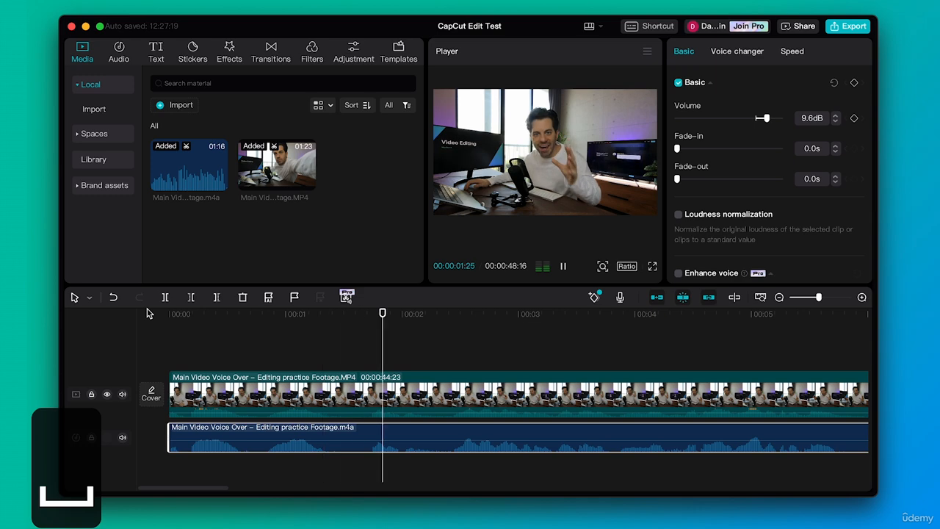
key(space)
- Silence the video clip's own sound by lowering its volume to −∞ dB, and play the opening with only the separate audio
click(271, 395)
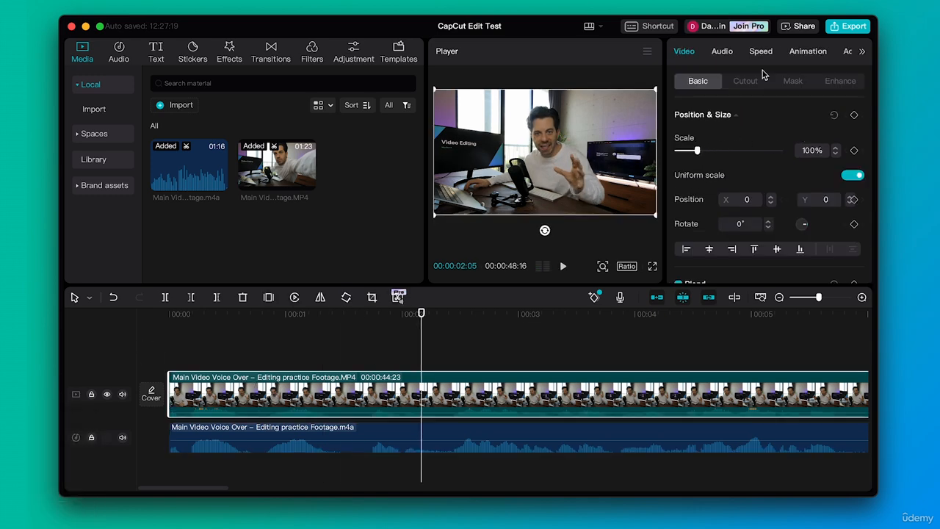
click(726, 52)
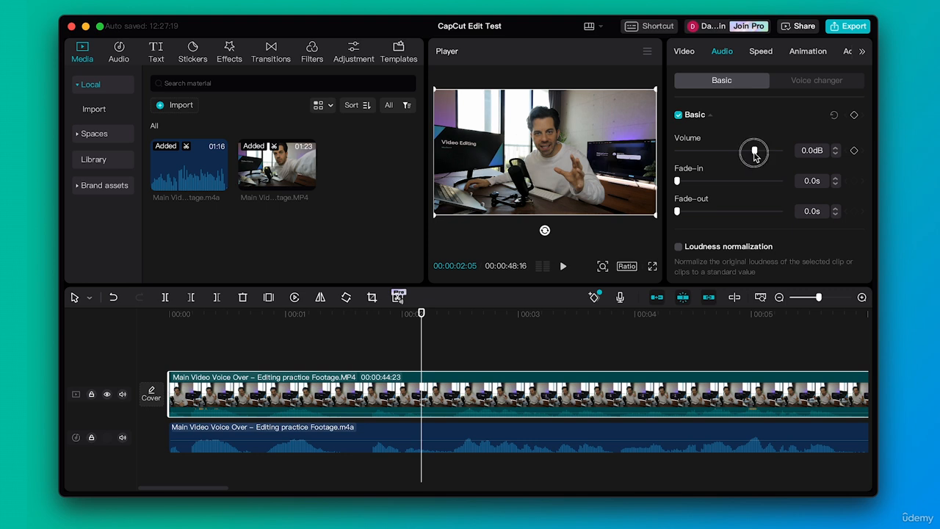
drag(755, 153, 650, 159)
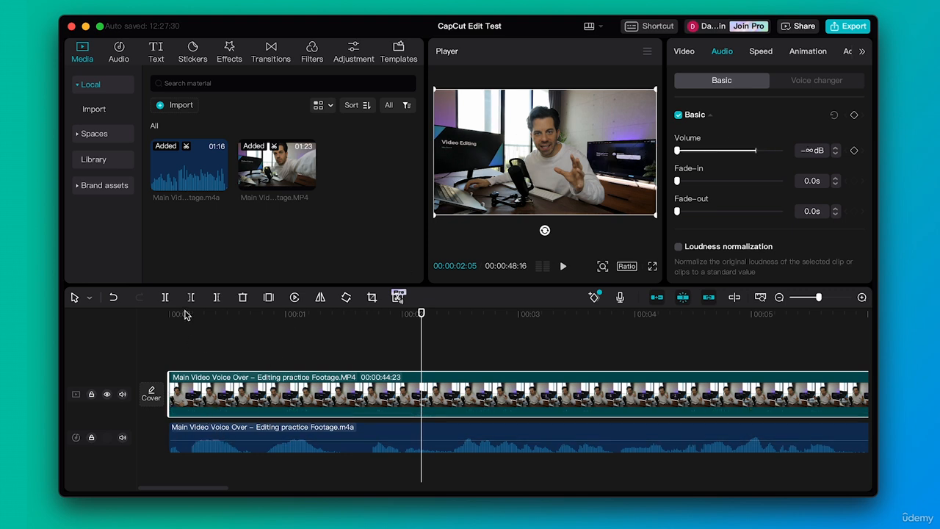
click(149, 311)
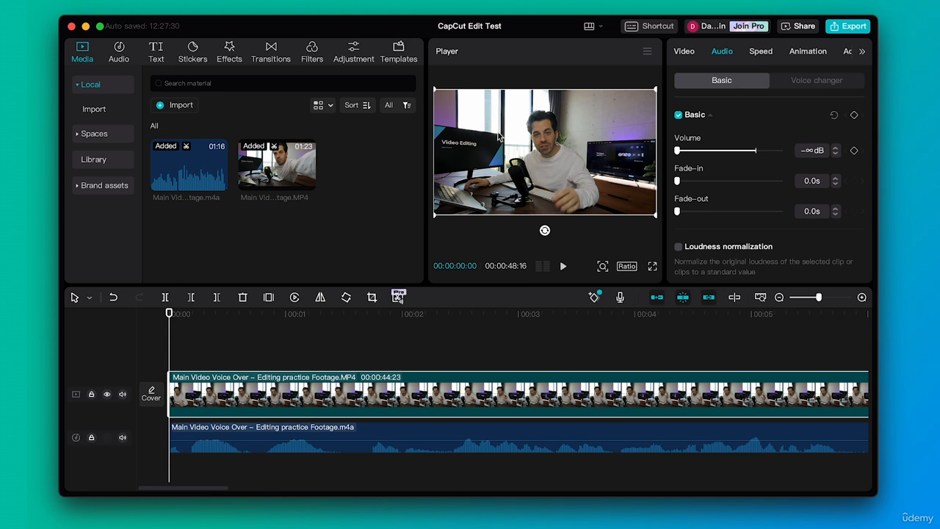
key(space)
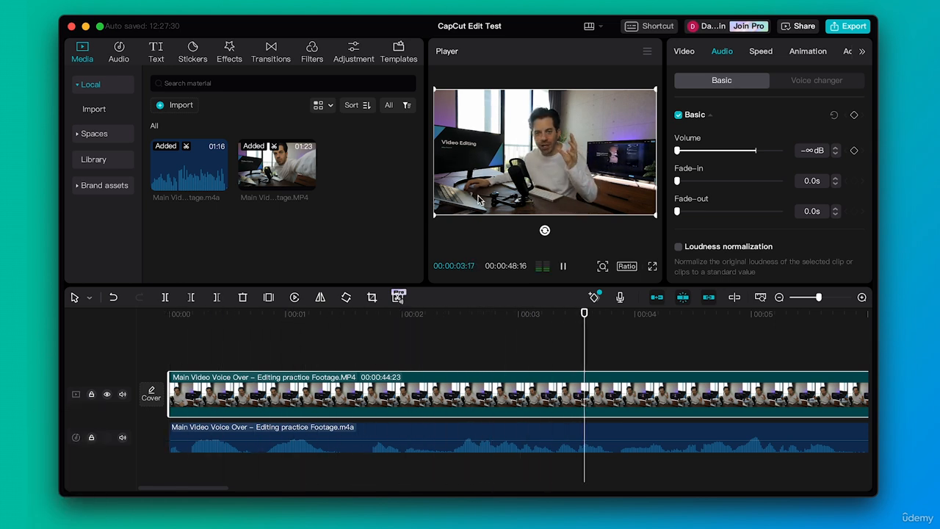
key(space)
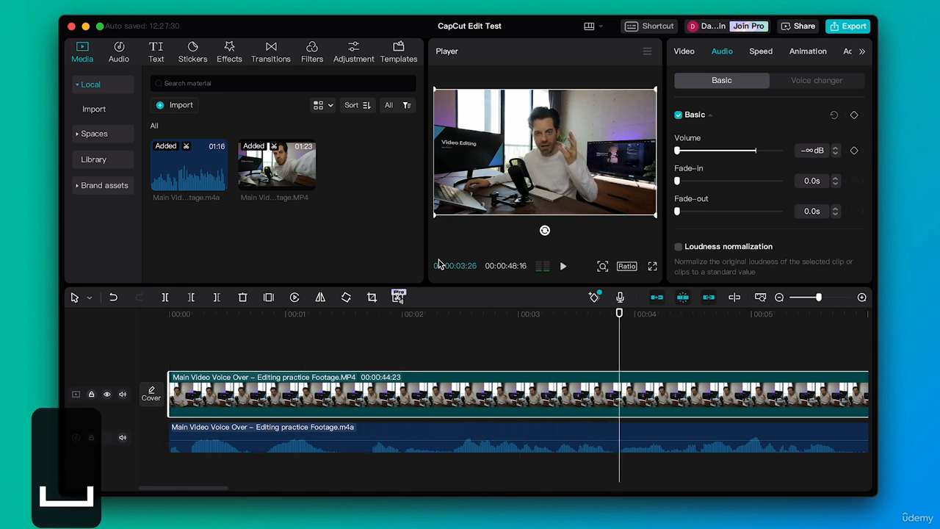
- Set the separate audio clip's volume to 16.7 dB and play the timeline from the start to about 00:08
click(420, 435)
drag(769, 121, 775, 121)
key(space)
key(space)
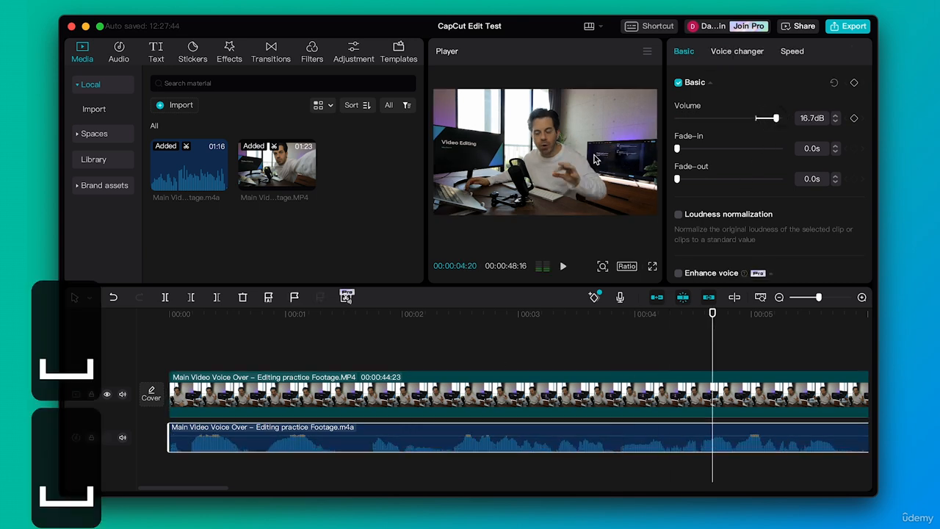
click(169, 314)
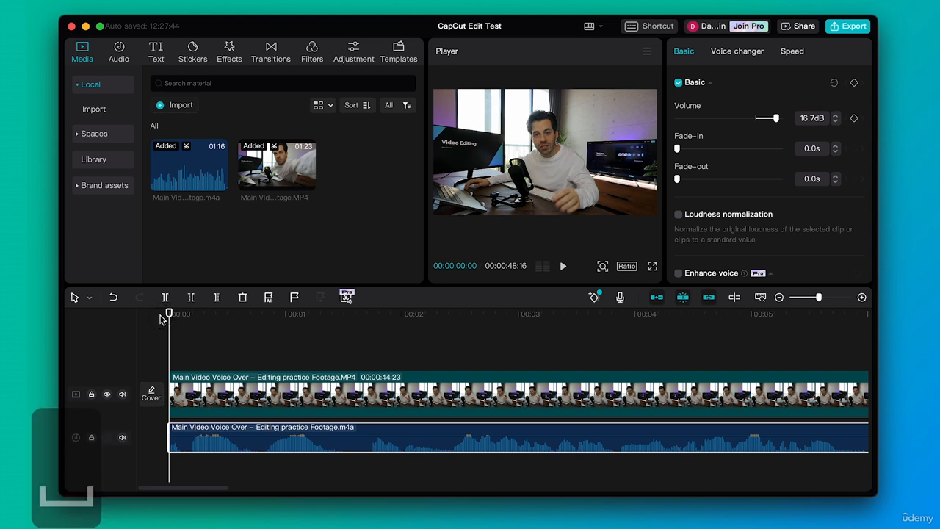
key(space)
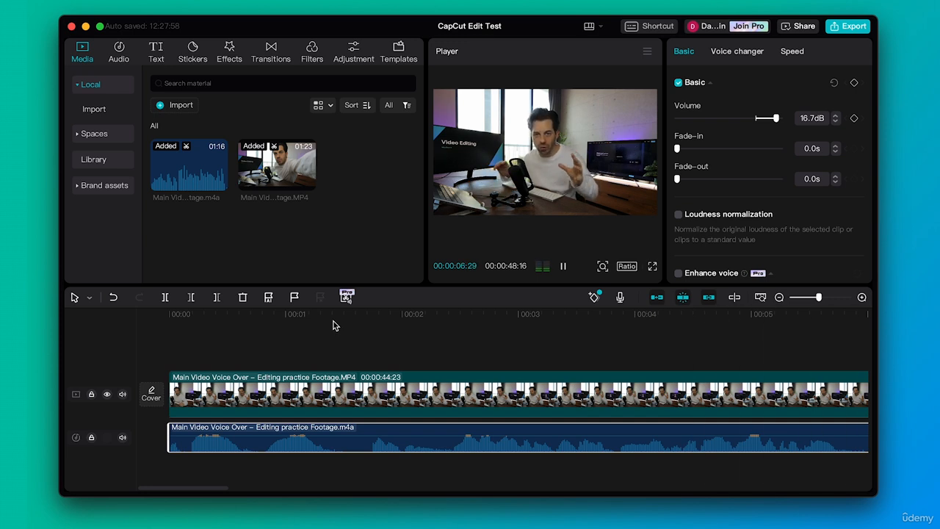
key(space)
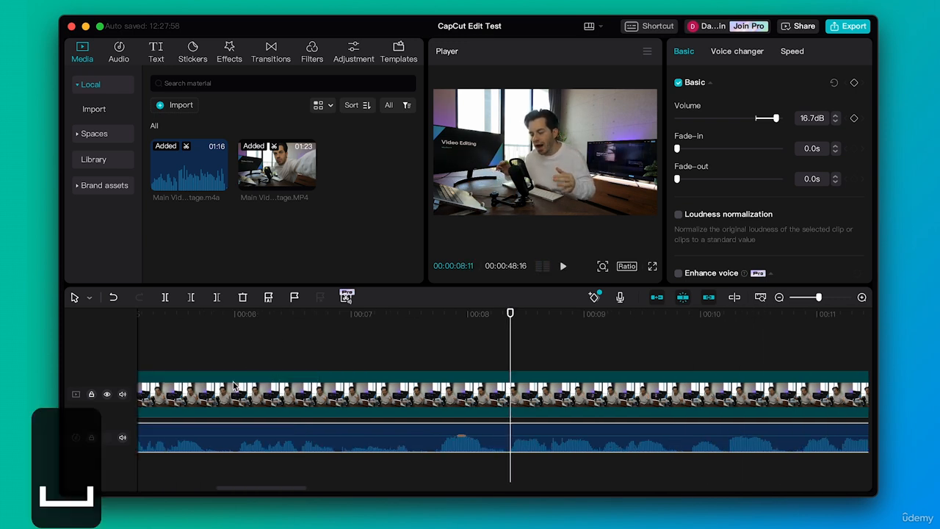
click(476, 402)
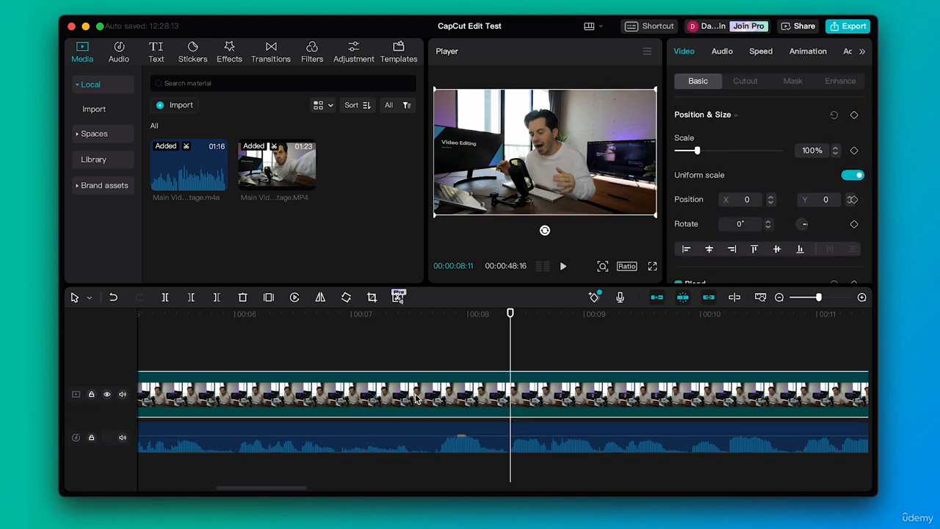
- Try offsetting the separate audio clip about seven frames later and setting the video clip's volume to 4.0 dB, and undo both changes
scroll(415, 398, left, 10)
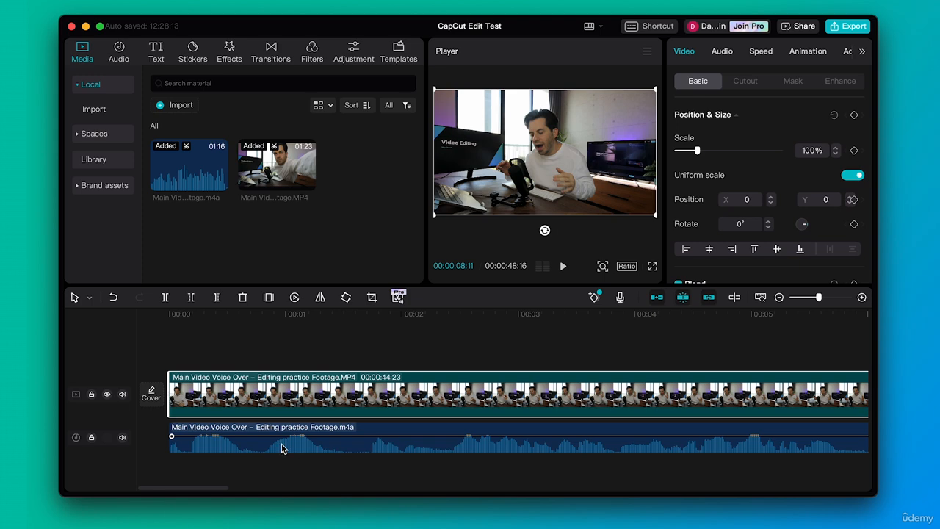
drag(281, 448, 309, 449)
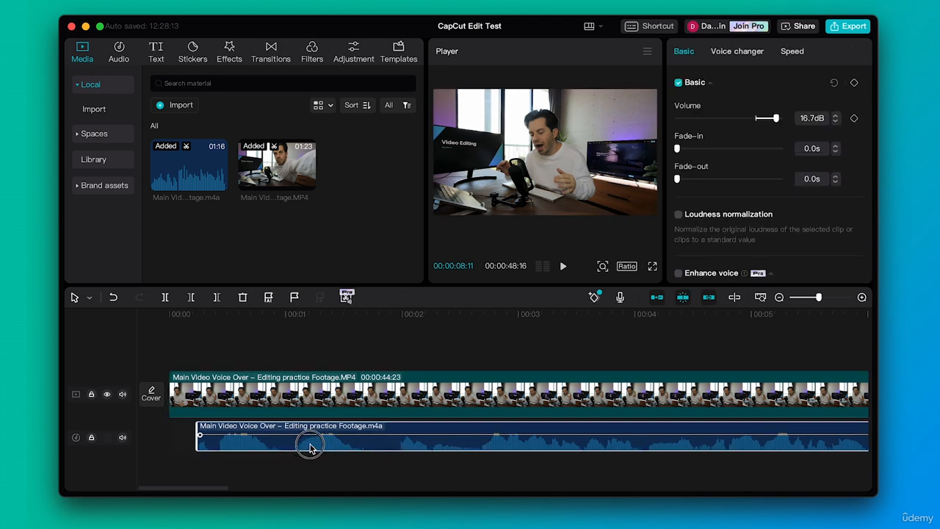
click(432, 394)
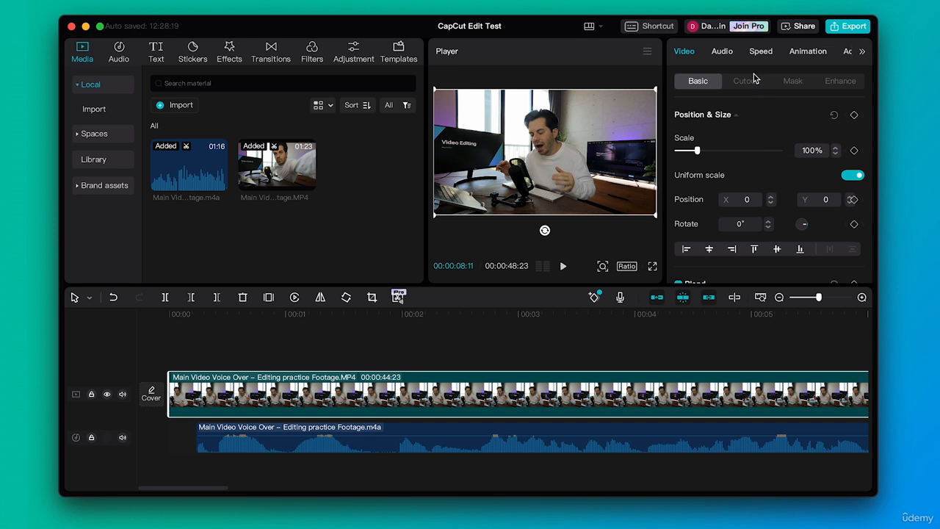
click(722, 51)
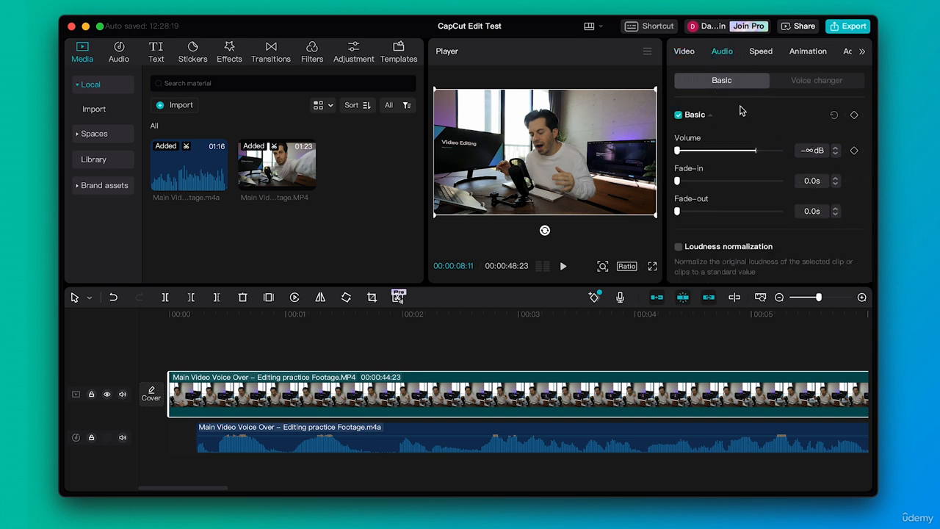
click(758, 152)
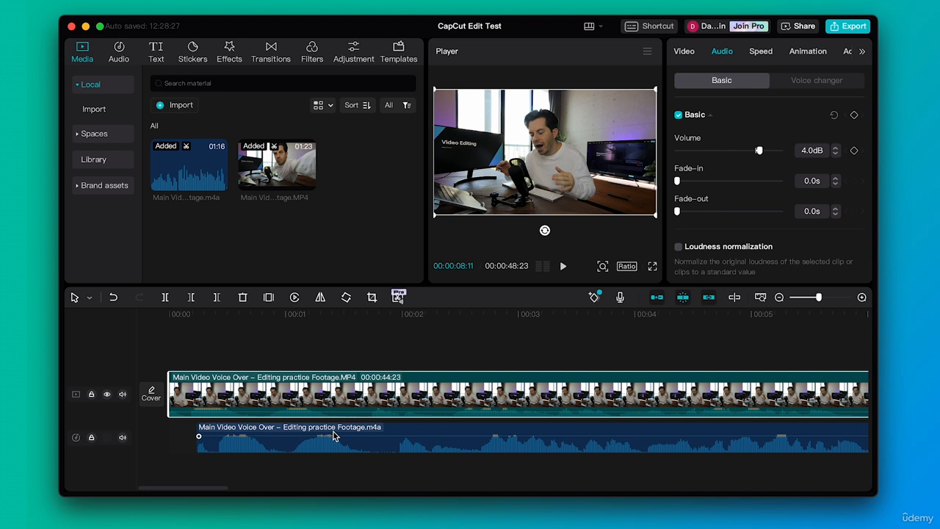
key(super+z)
key(super+z)
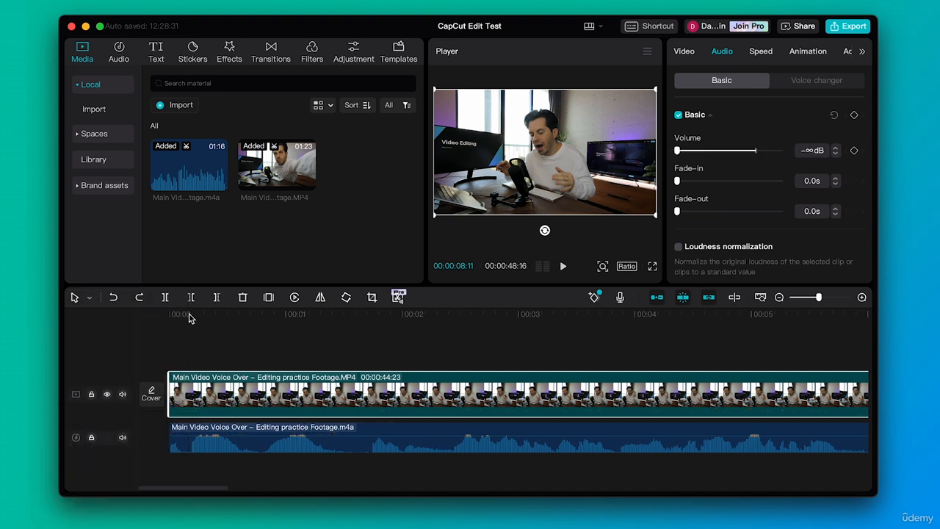
- Play the timeline from the beginning for about four seconds to check the sync and loudness of the separate audio
drag(189, 317, 146, 318)
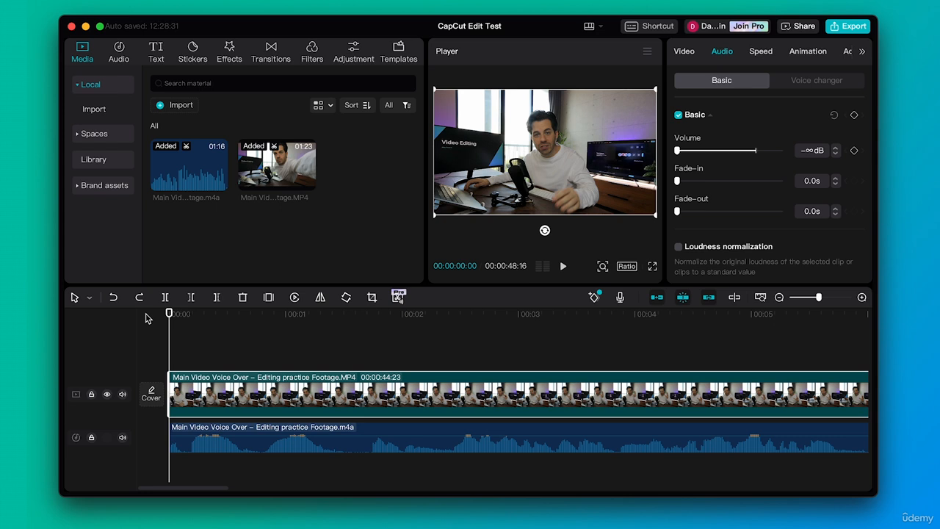
key(space)
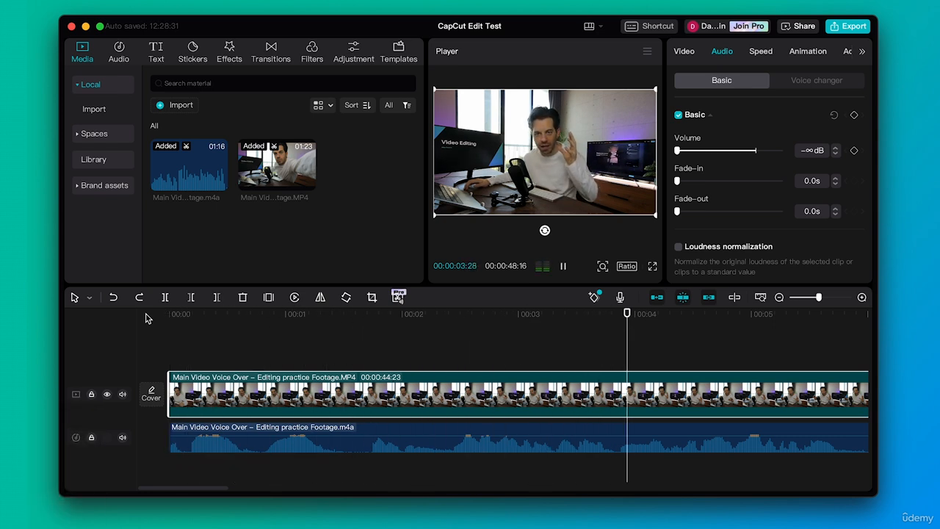
key(space)
- Set the separate audio clip's volume to 14.7 dB and play on to about 00:06
click(291, 436)
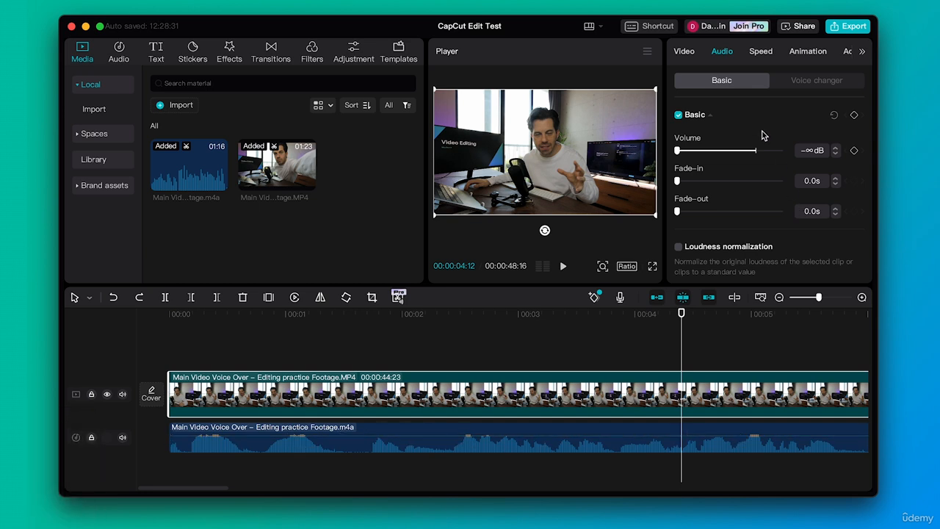
click(621, 431)
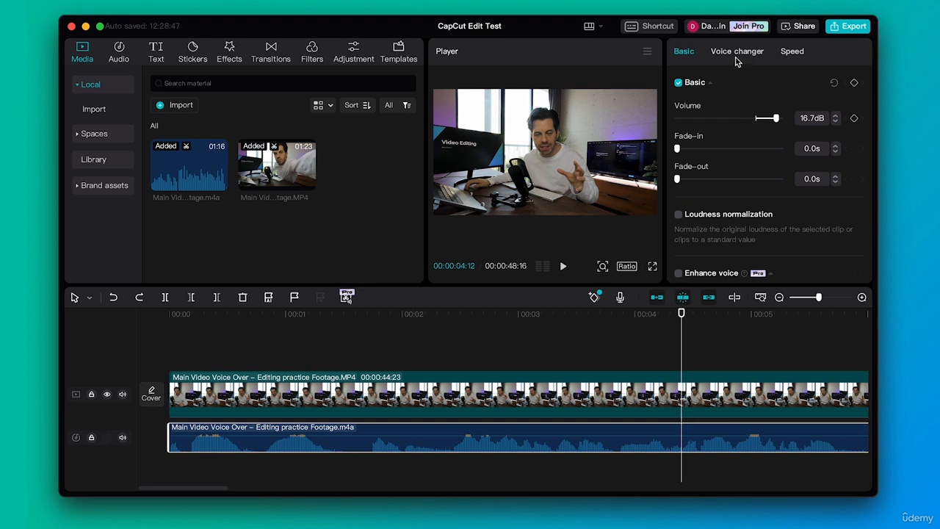
drag(775, 121, 773, 121)
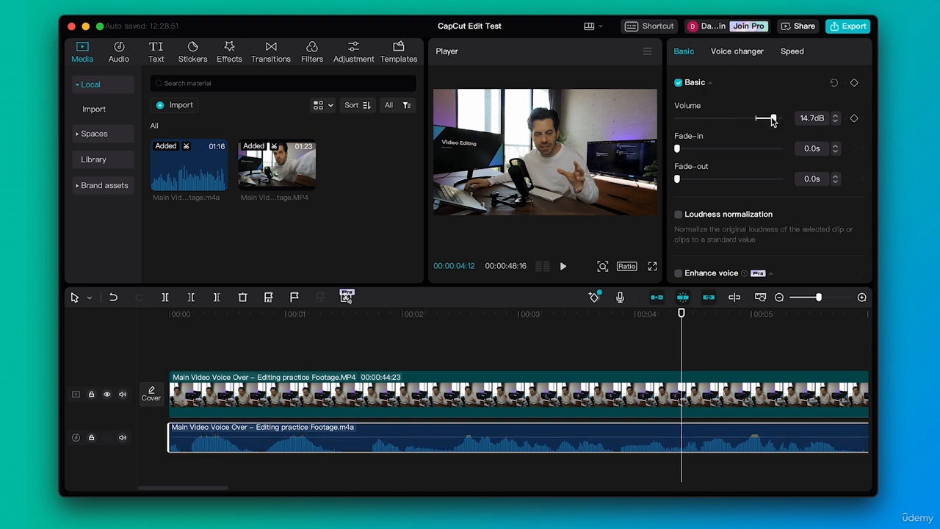
key(space)
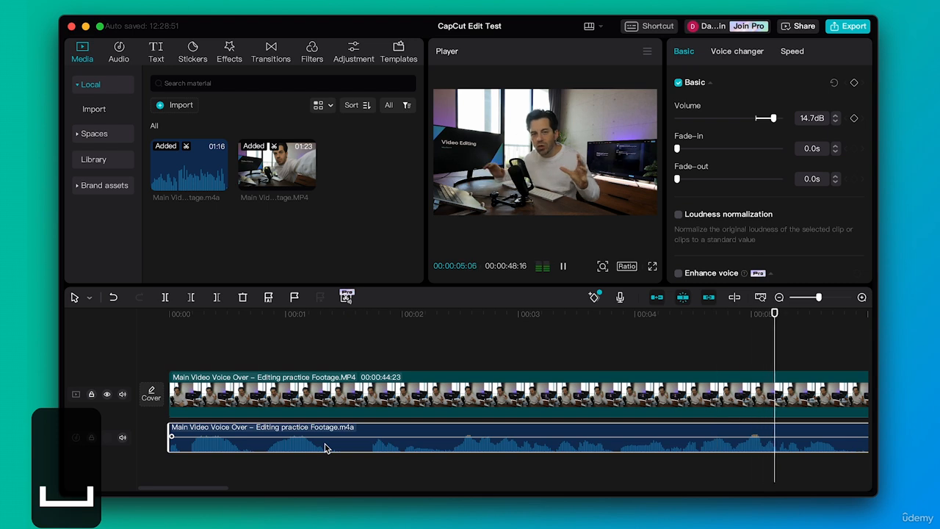
key(space)
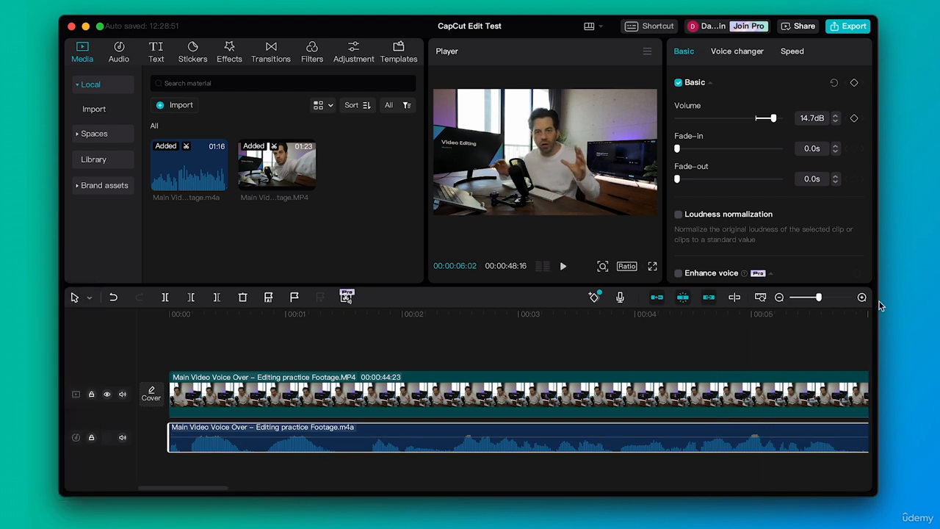
- Play the timeline from about 00:40 until just past the end of the video clip
drag(819, 299, 799, 301)
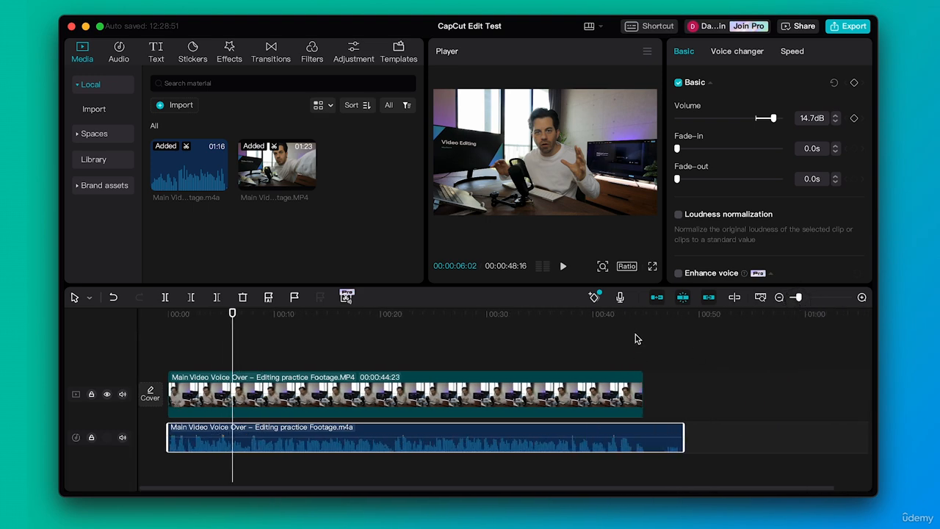
click(593, 313)
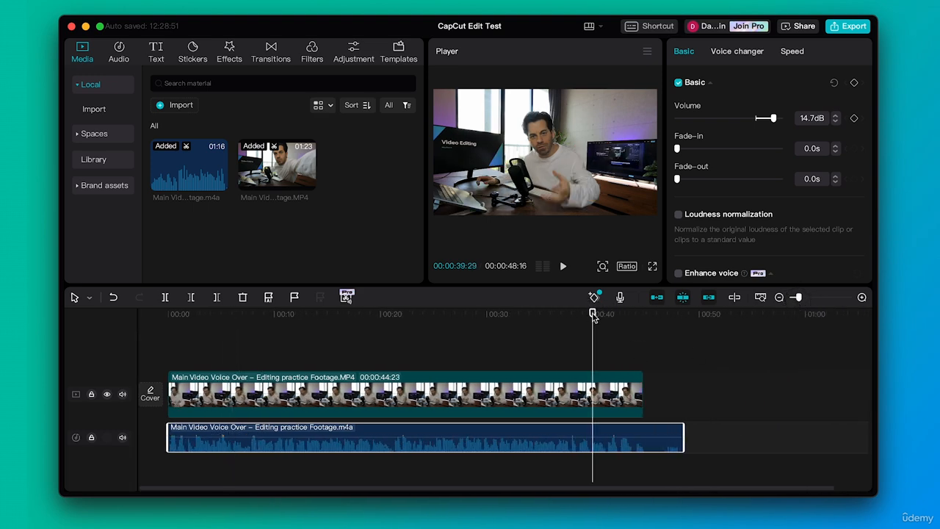
key(space)
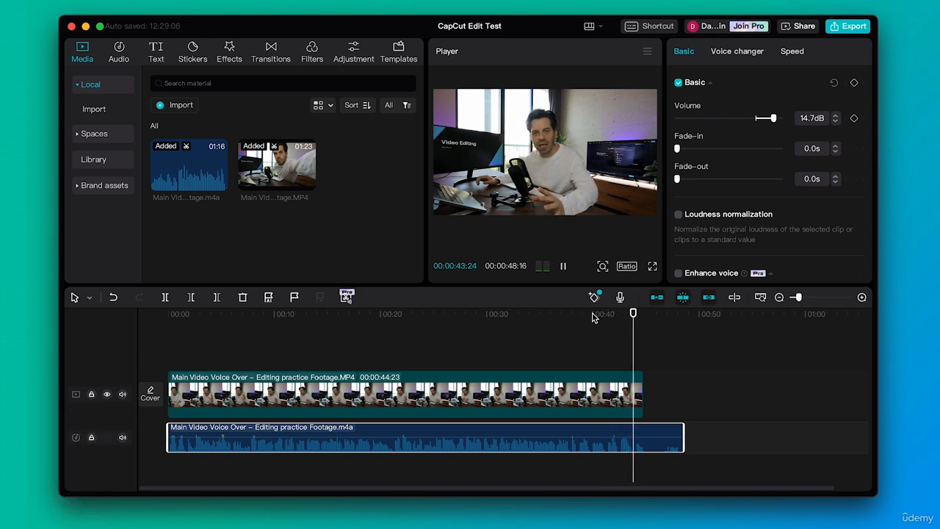
key(space)
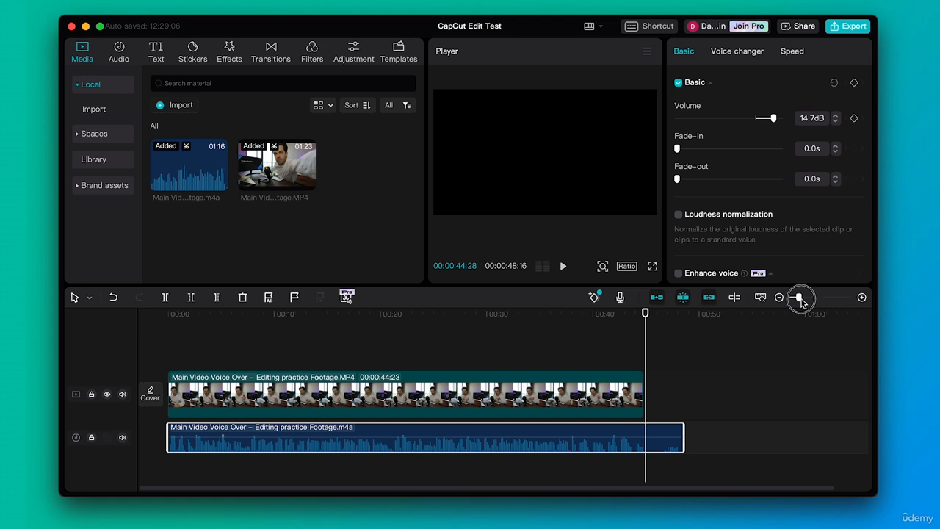
- Try splitting the separate audio clip at the end of the video clip, and undo the split
drag(799, 298, 817, 303)
scroll(719, 370, right, 3)
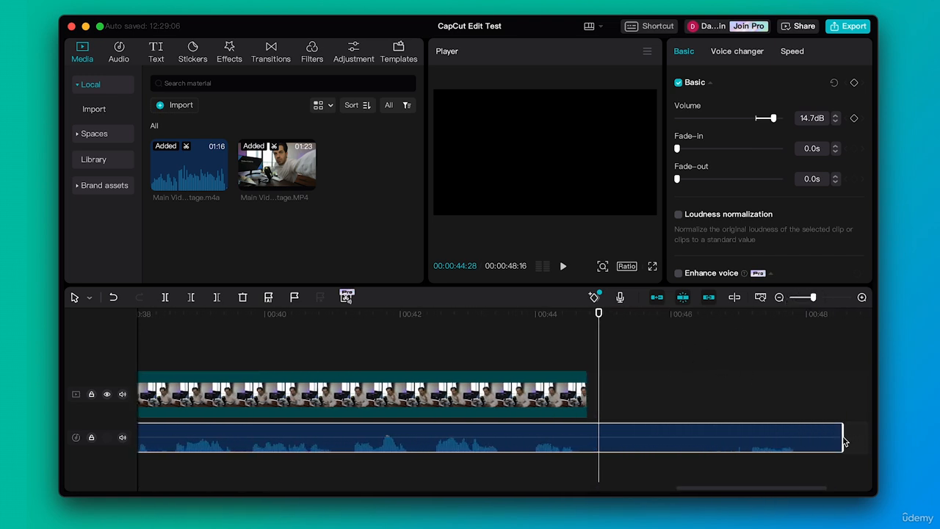
key(b)
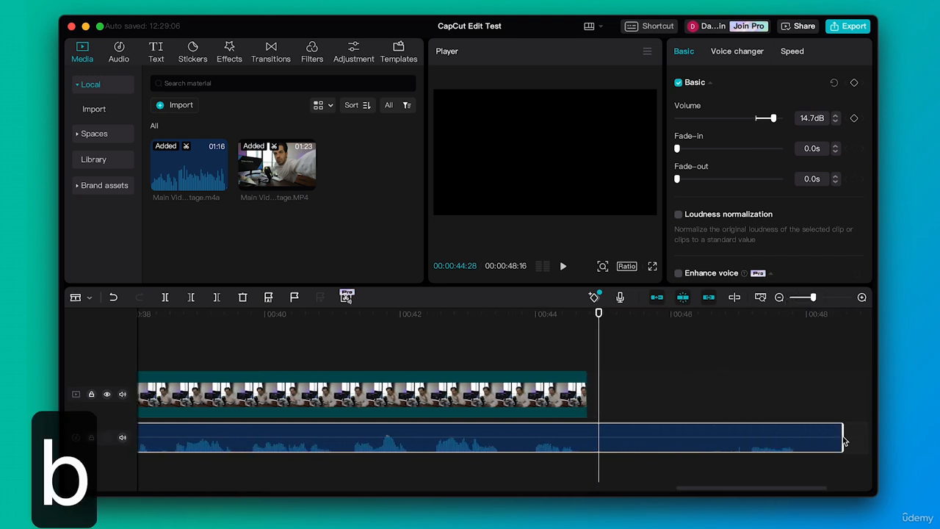
click(588, 441)
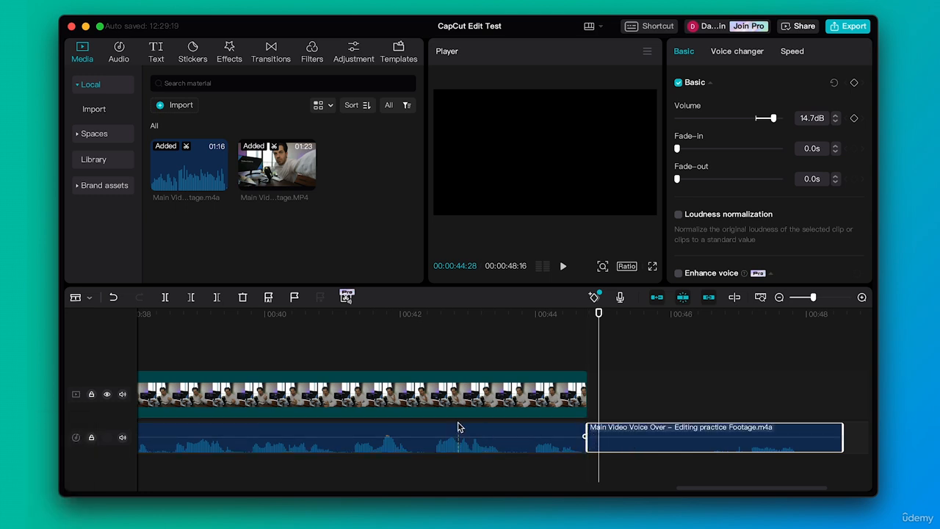
key(a)
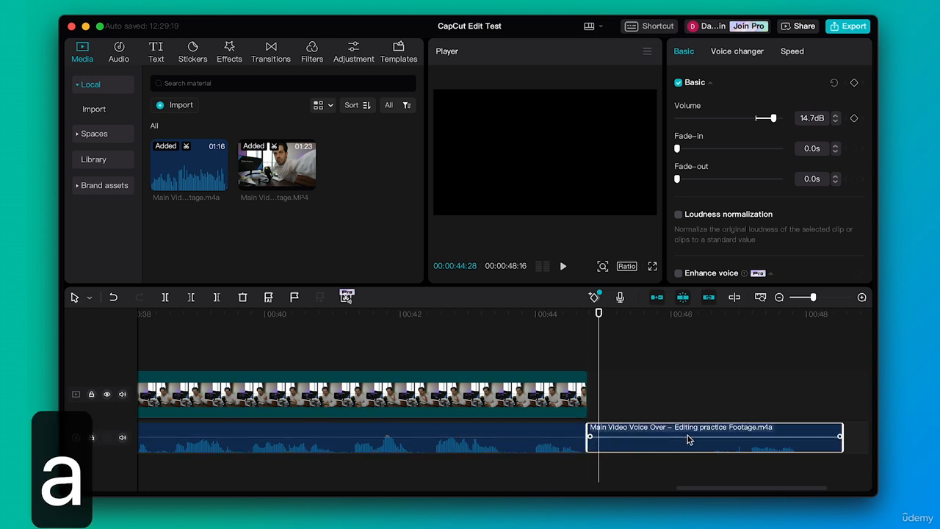
key(super+z)
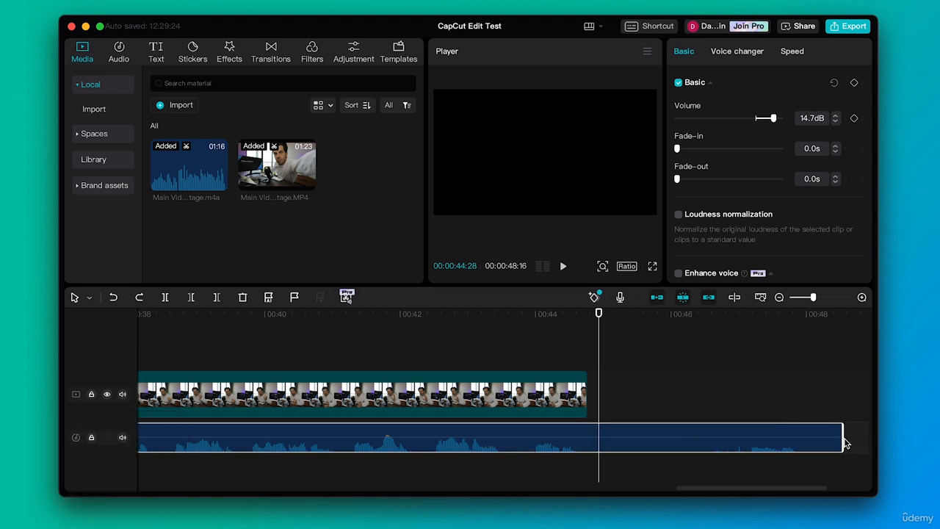
- Trim the end of the separate audio clip to the video clip's end at 00:00:44:23, and play the final second
drag(844, 441, 590, 446)
click(582, 314)
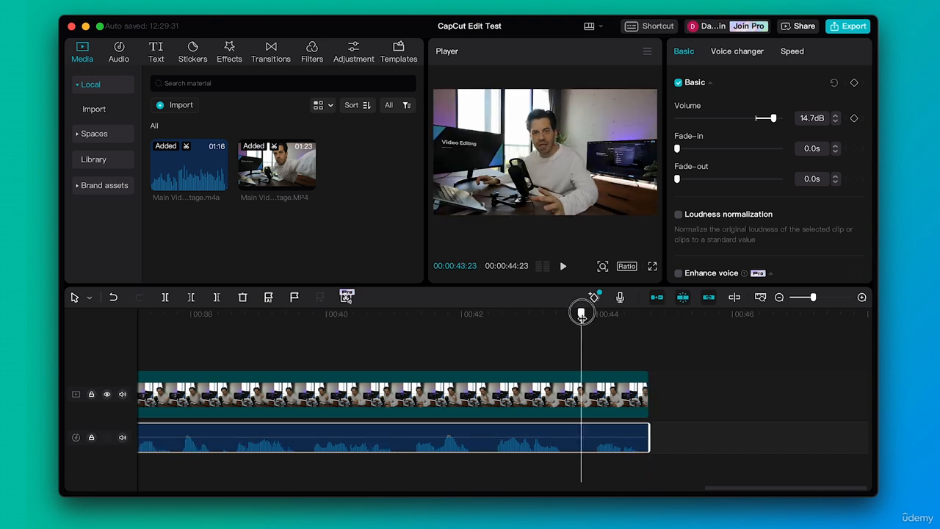
key(space)
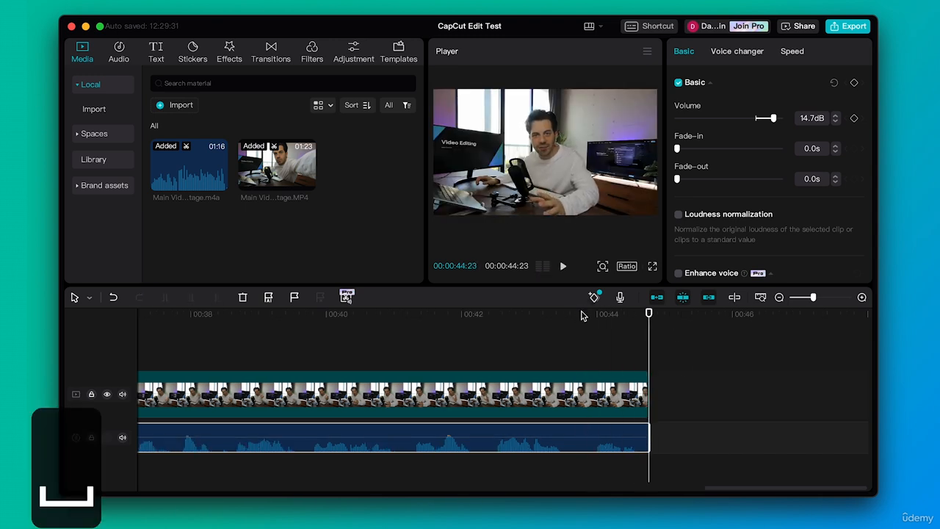
- Play the opening two seconds of the timeline, deselect the audio clip and move the playhead to the end of the edit
scroll(448, 356, left, 20)
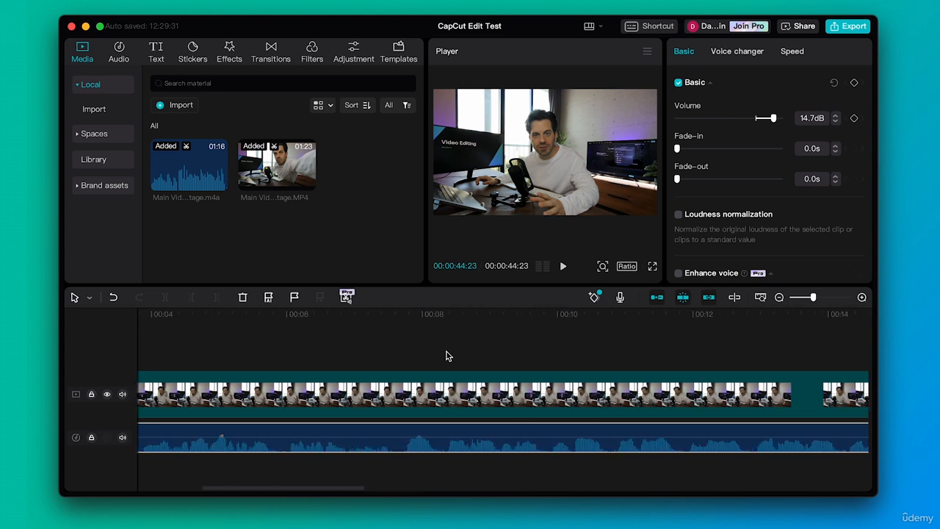
click(171, 314)
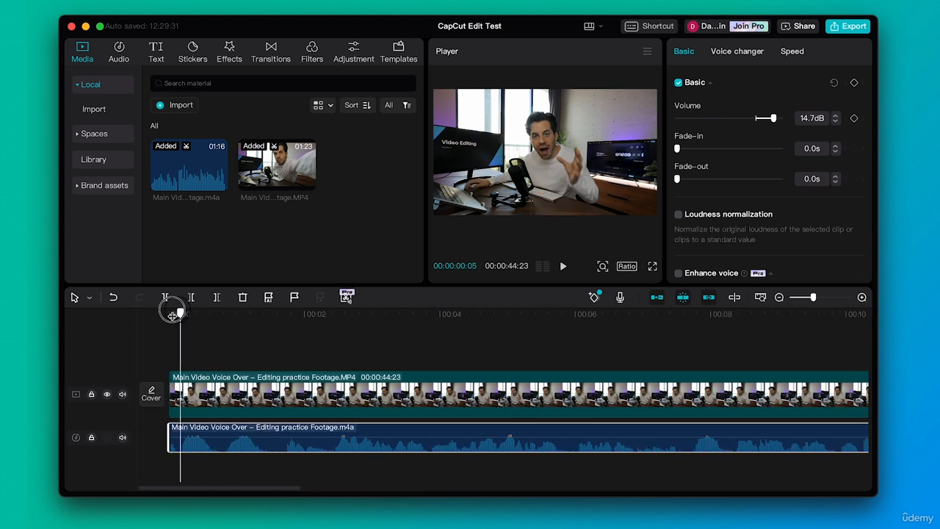
key(space)
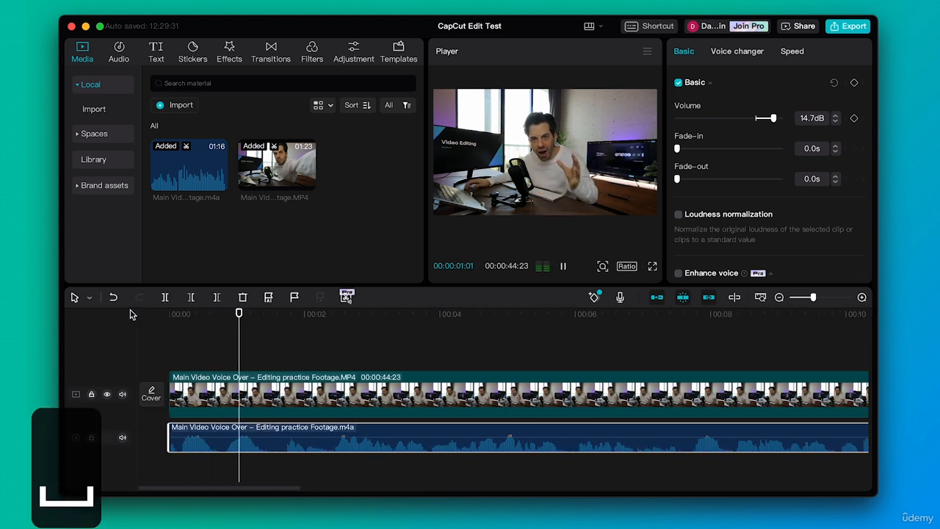
key(space)
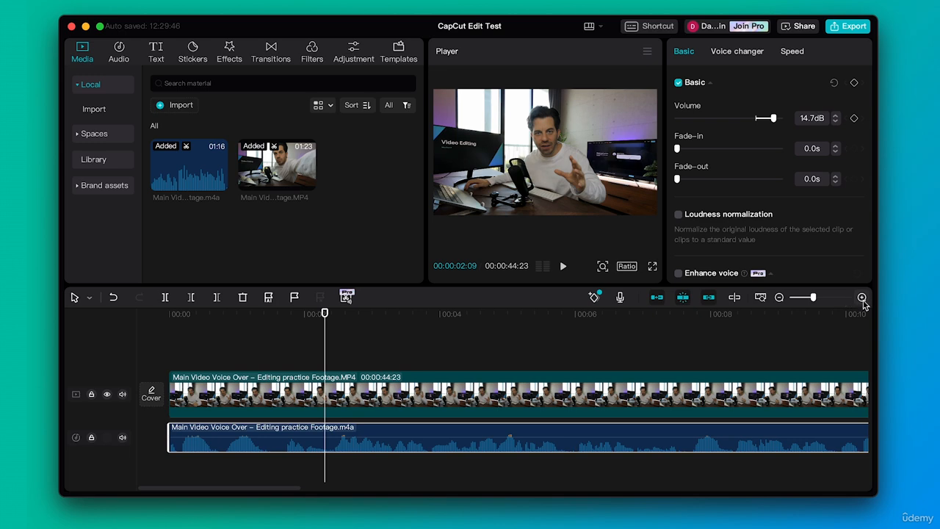
mouse_move(813, 298)
mouse_down()
mouse_move(820, 301)
mouse_move(797, 298)
mouse_up()
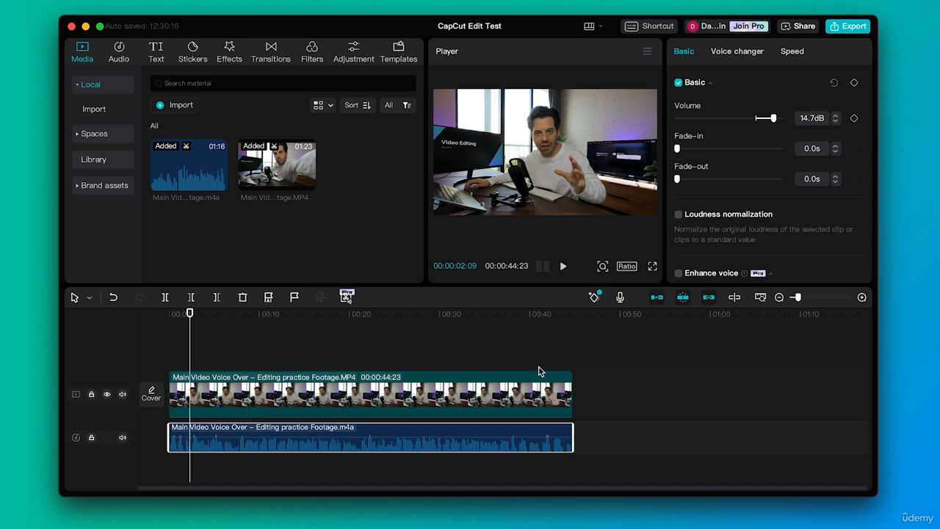
click(759, 353)
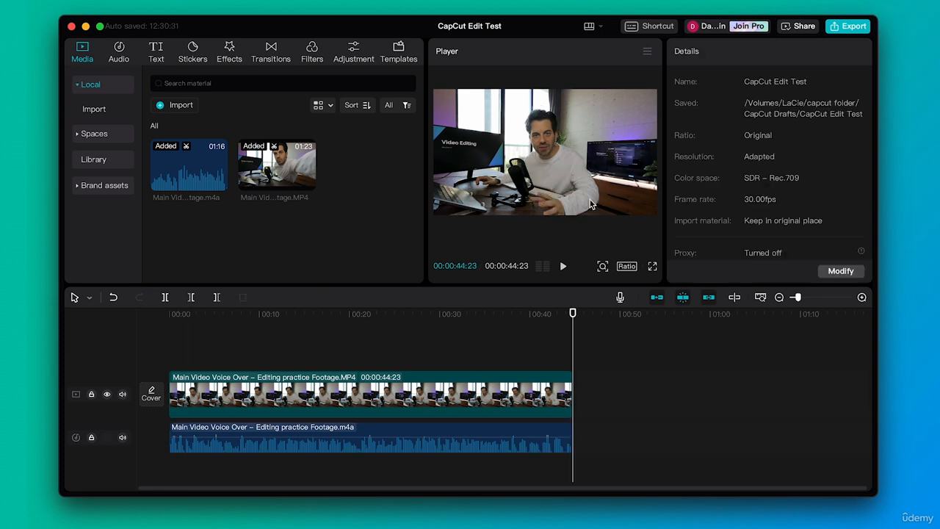